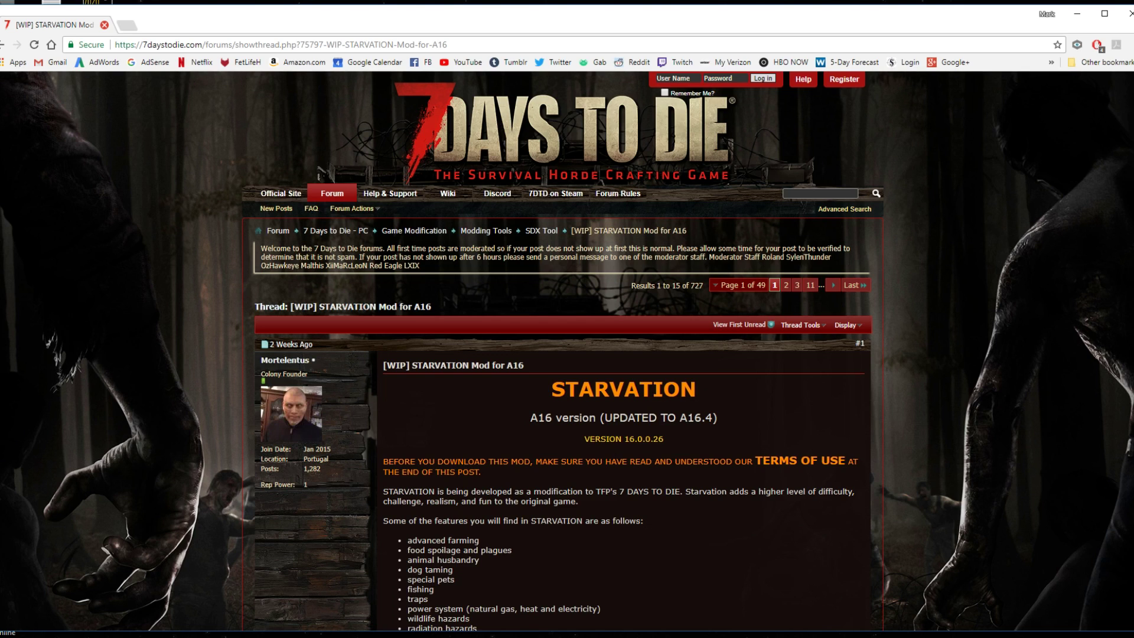
# - Switch to Steam, browse the local files of 7 Days to Die, and go up to the steamapps common folder
pyautogui.hotkey('alt', 'Tab')
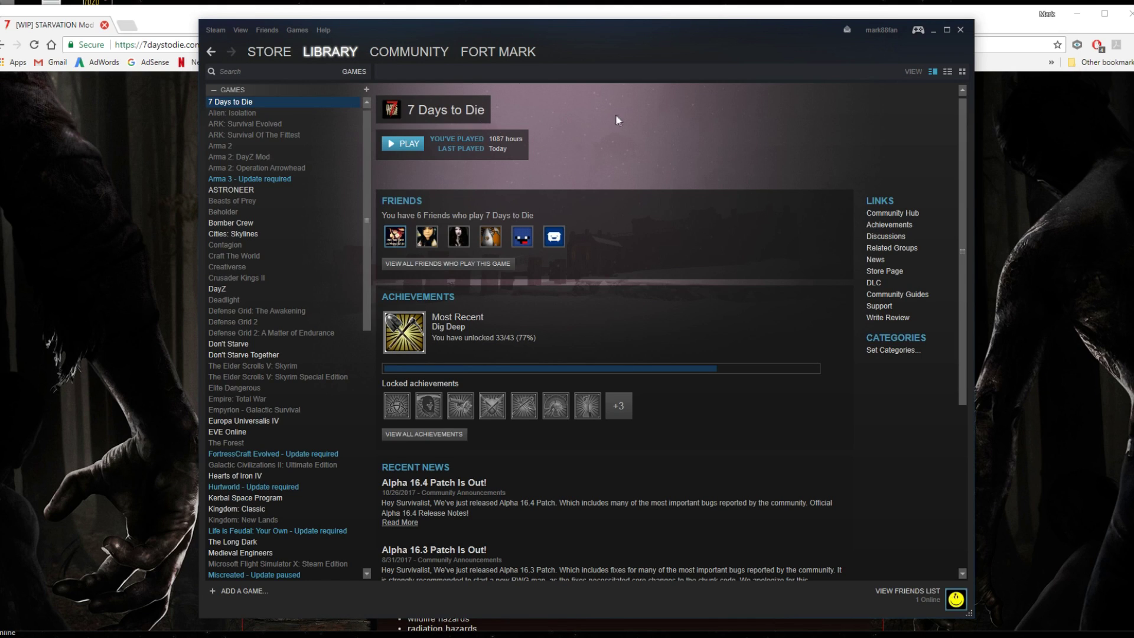
pyautogui.rightClick(242, 102)
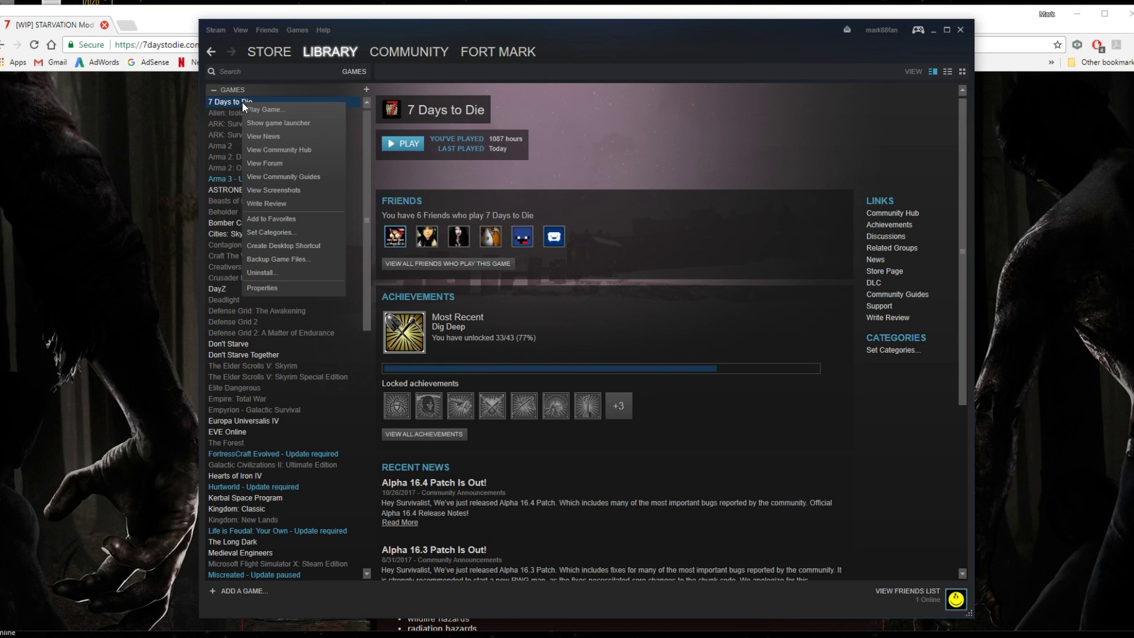
pyautogui.click(268, 290)
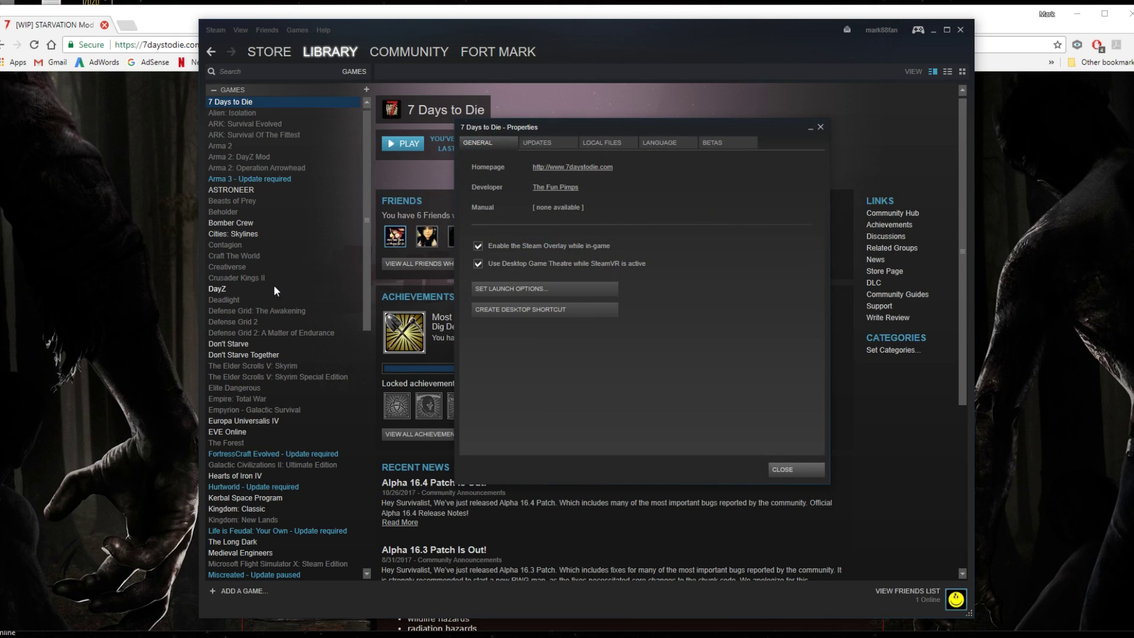
pyautogui.click(606, 143)
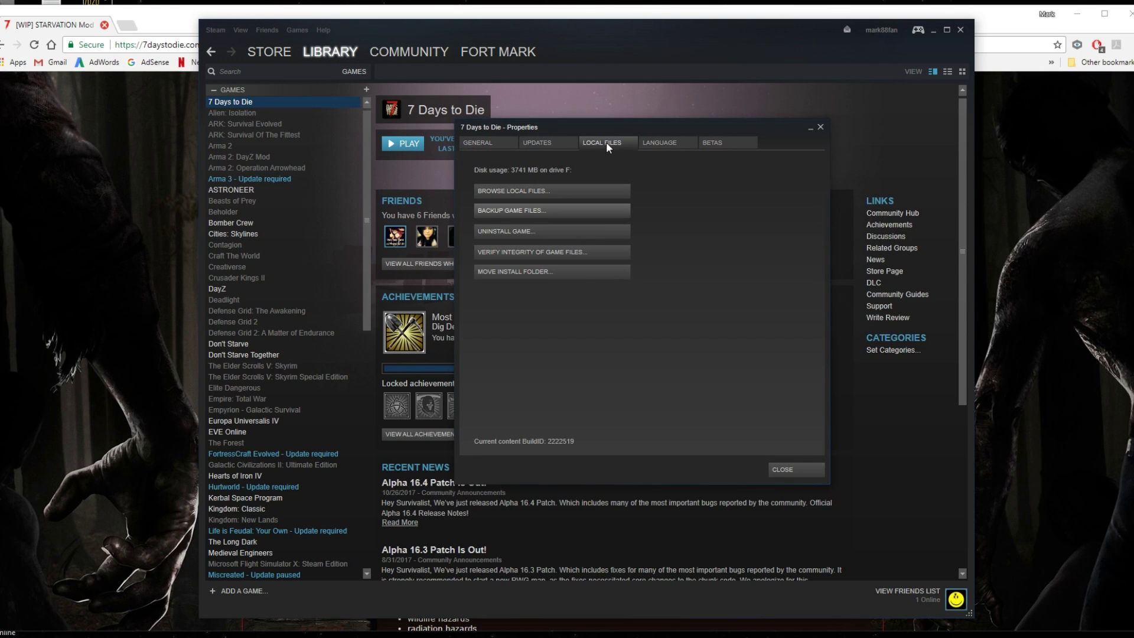
pyautogui.click(522, 190)
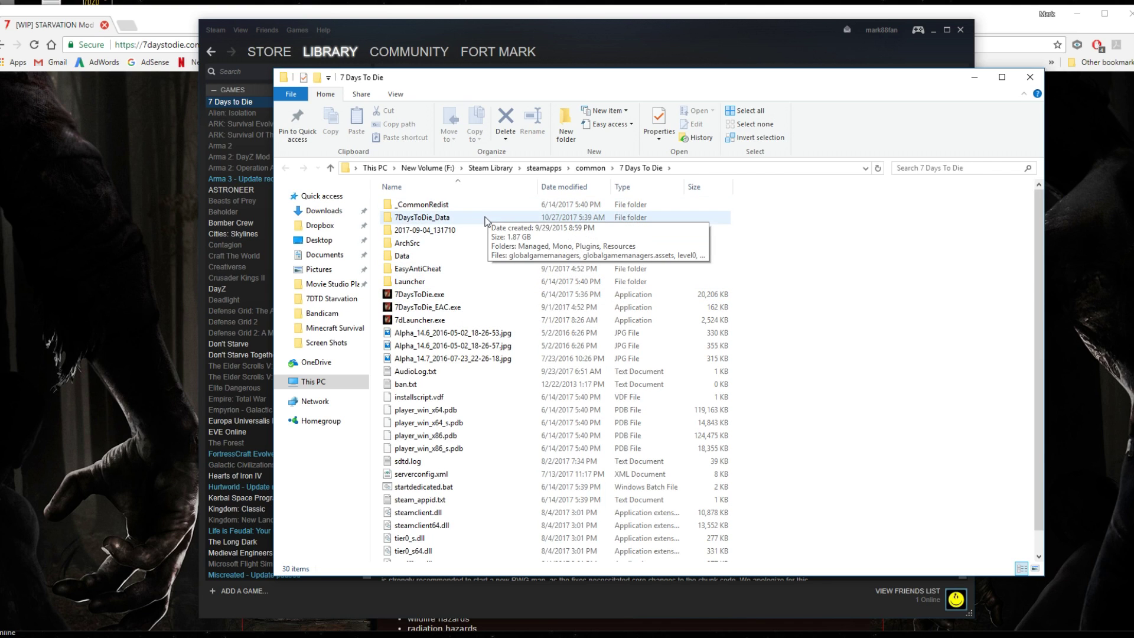
pyautogui.click(590, 172)
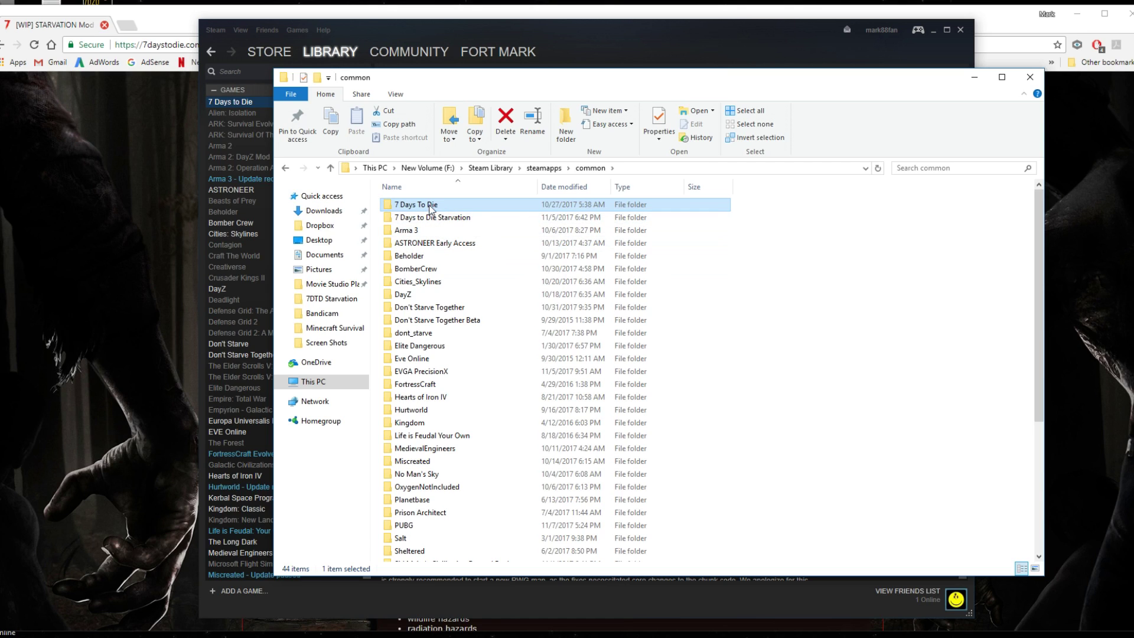
pyautogui.moveTo(438, 205)
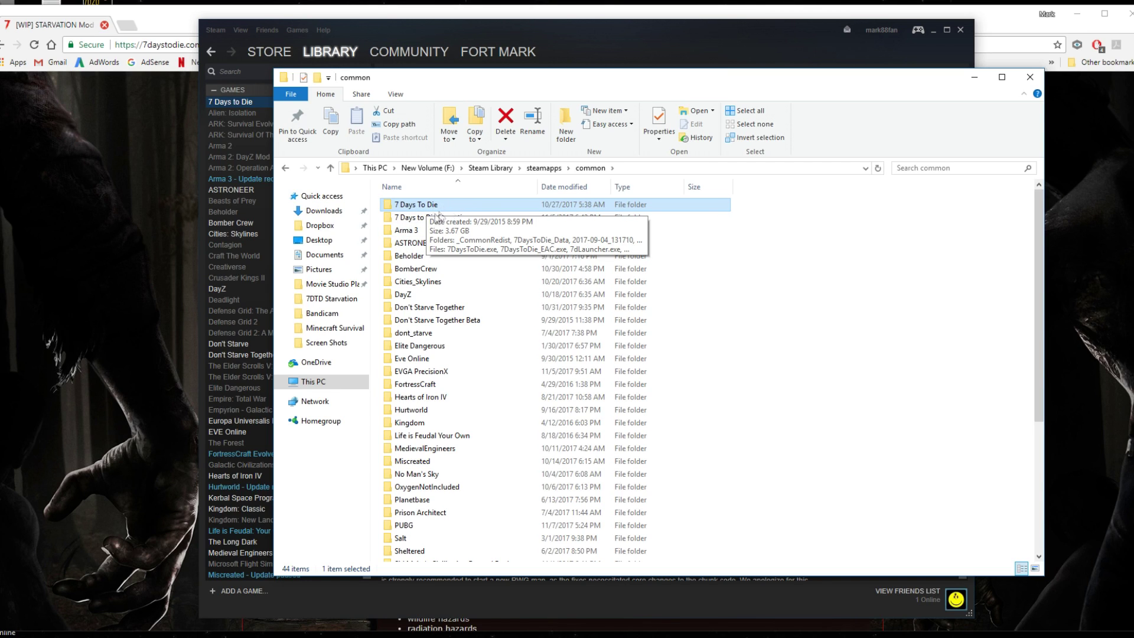
pyautogui.moveTo(430, 228)
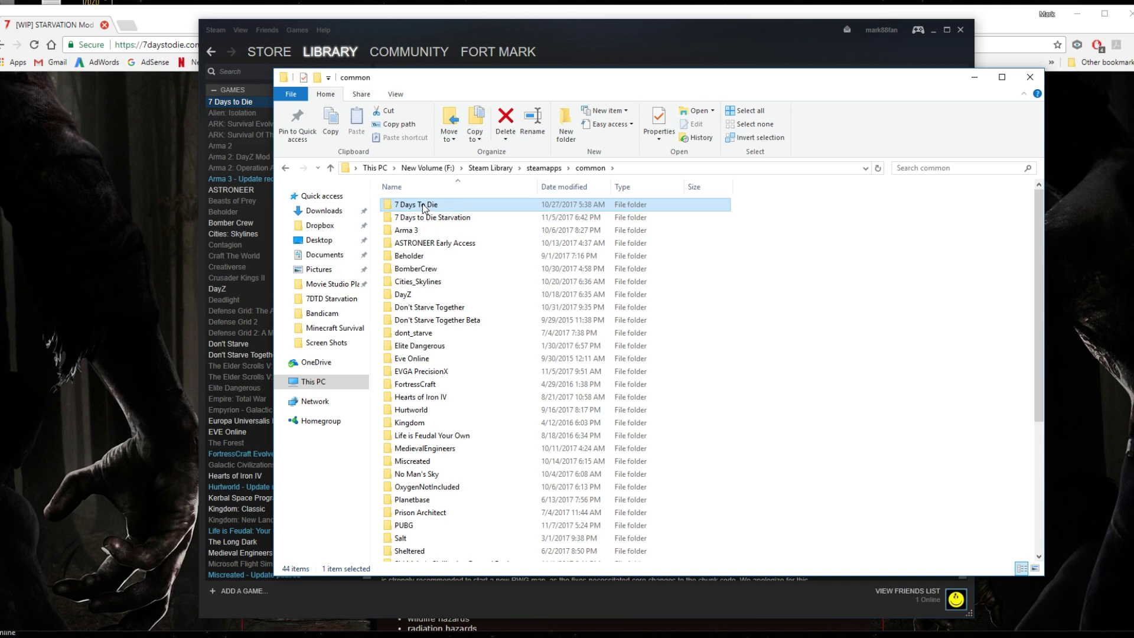
# - Create a new folder in the common folder, keeping its default name
pyautogui.rightClick(794, 258)
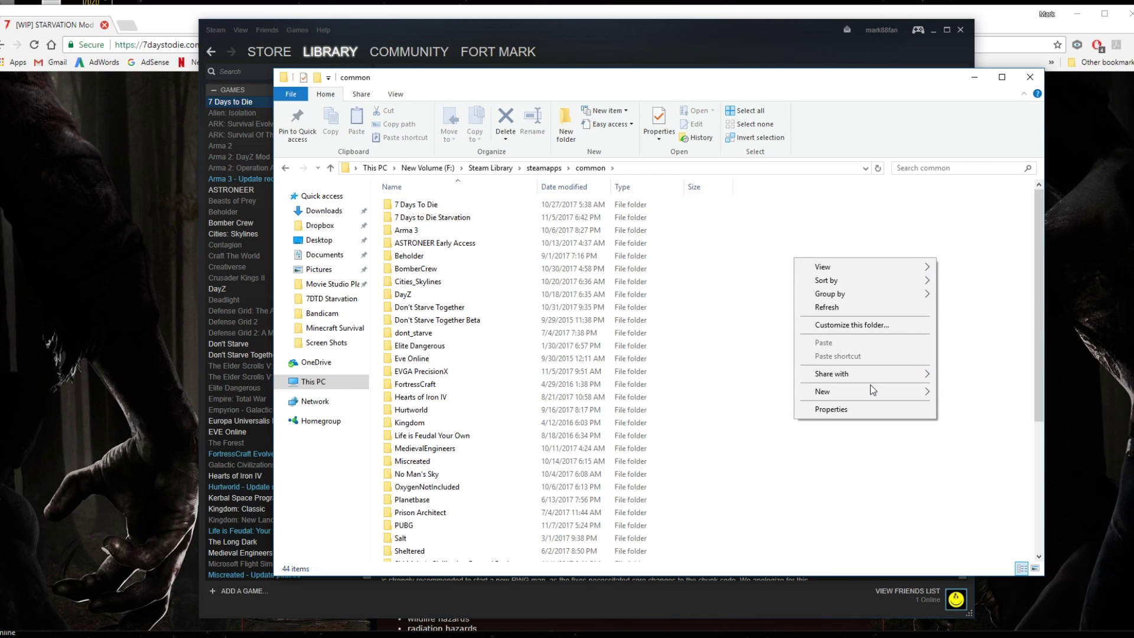
pyautogui.moveTo(913, 391)
pyautogui.click(957, 394)
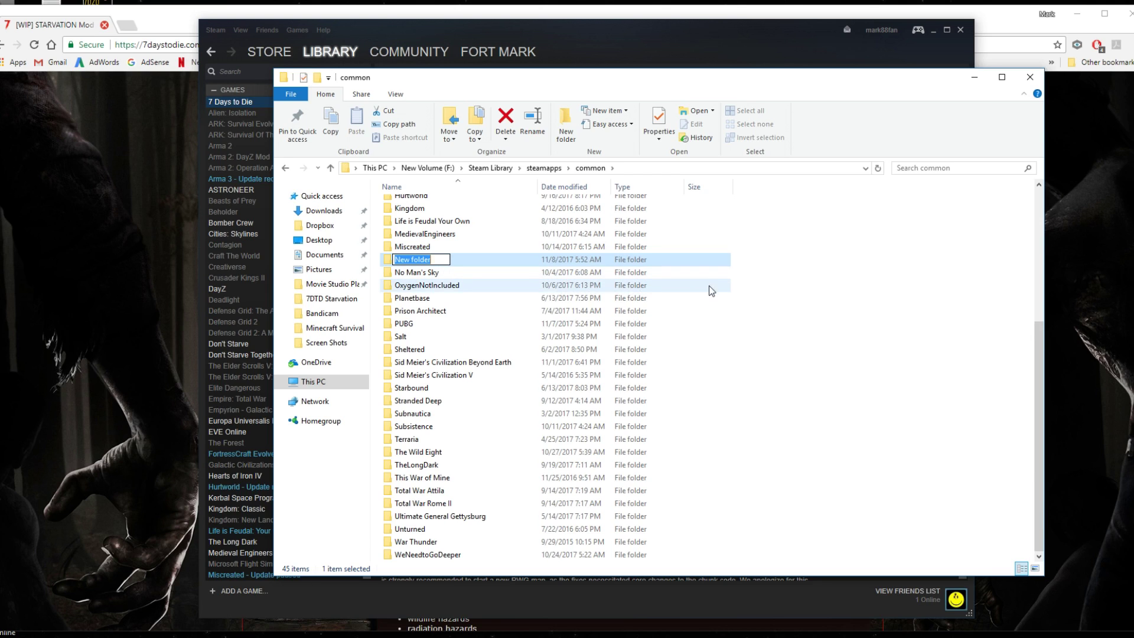
pyautogui.click(855, 285)
# - Delete the newly created folder from the common folder
pyautogui.click(466, 261)
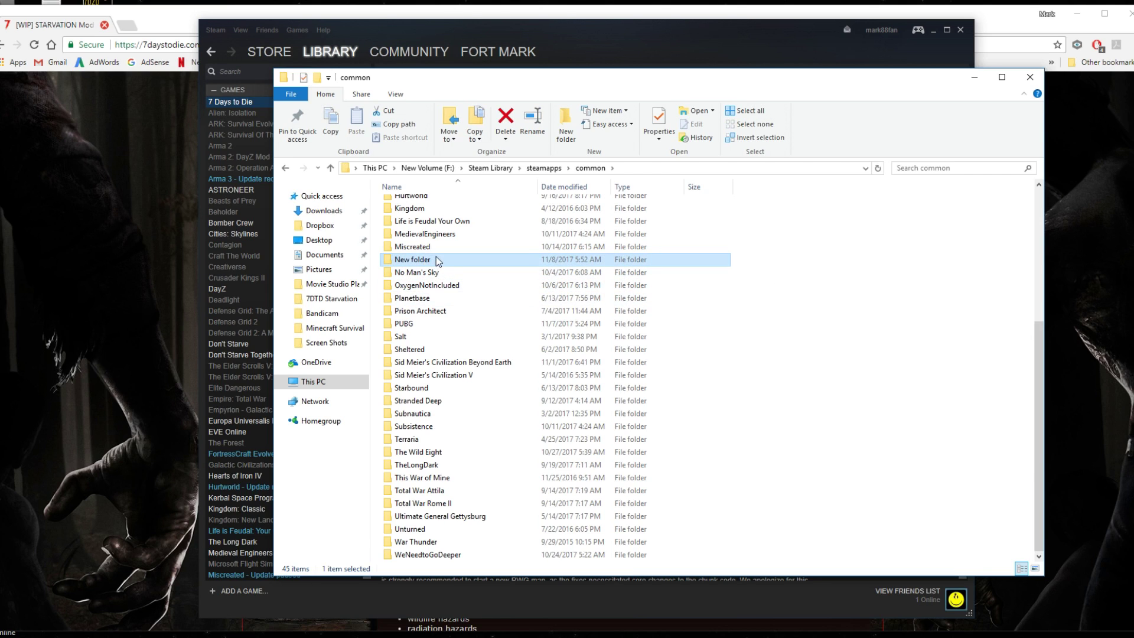
pyautogui.rightClick(437, 260)
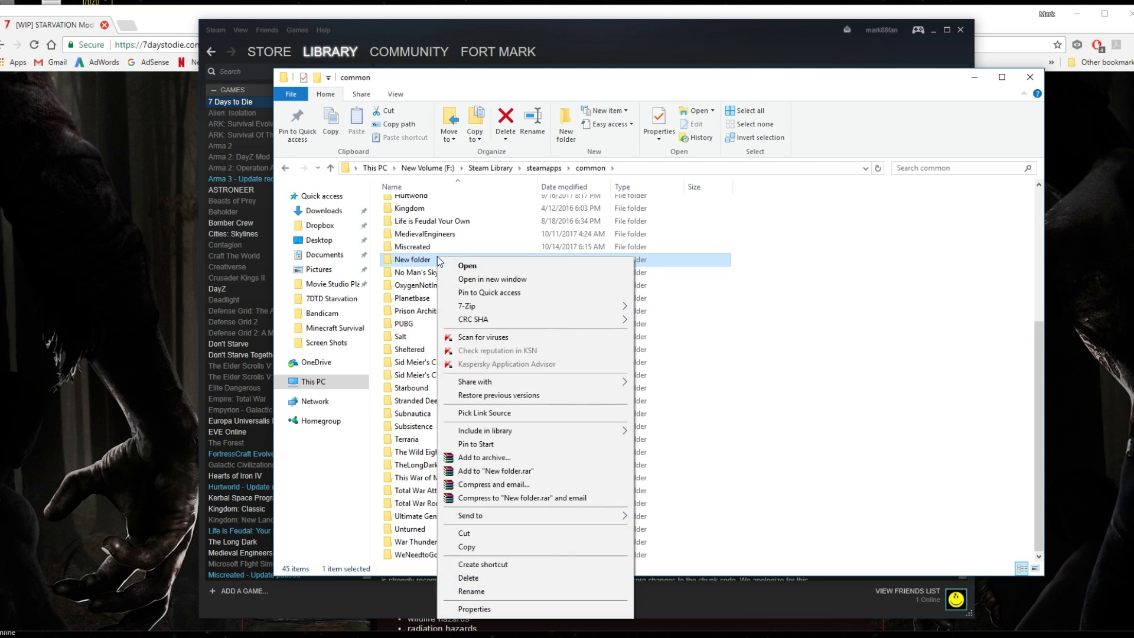
pyautogui.click(474, 582)
pyautogui.click(622, 371)
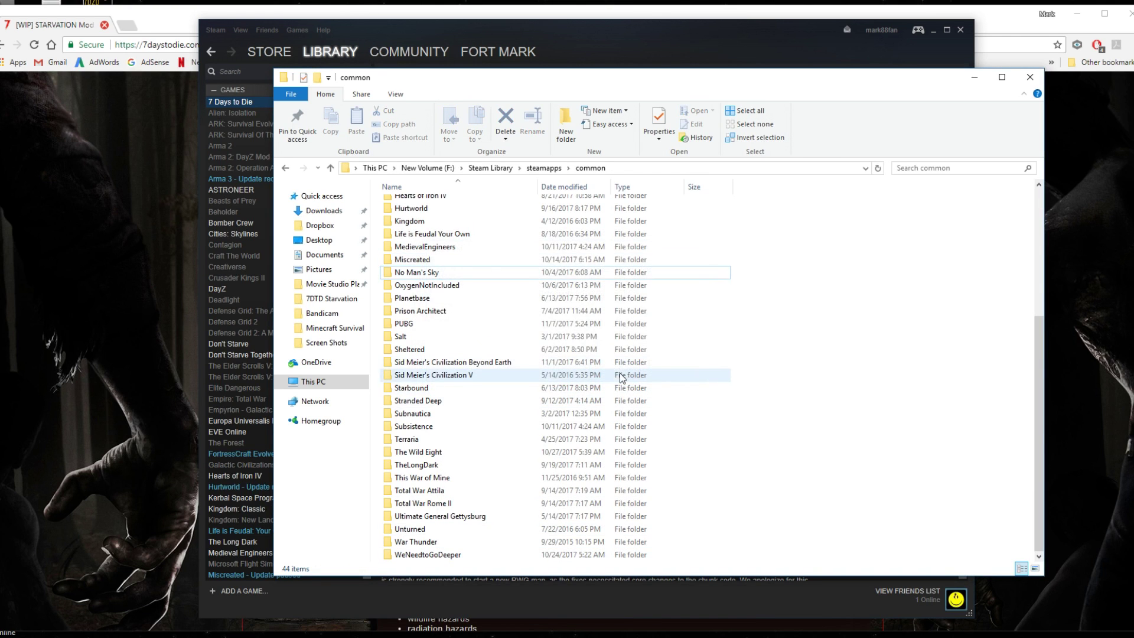
pyautogui.scroll(5, 621, 377)
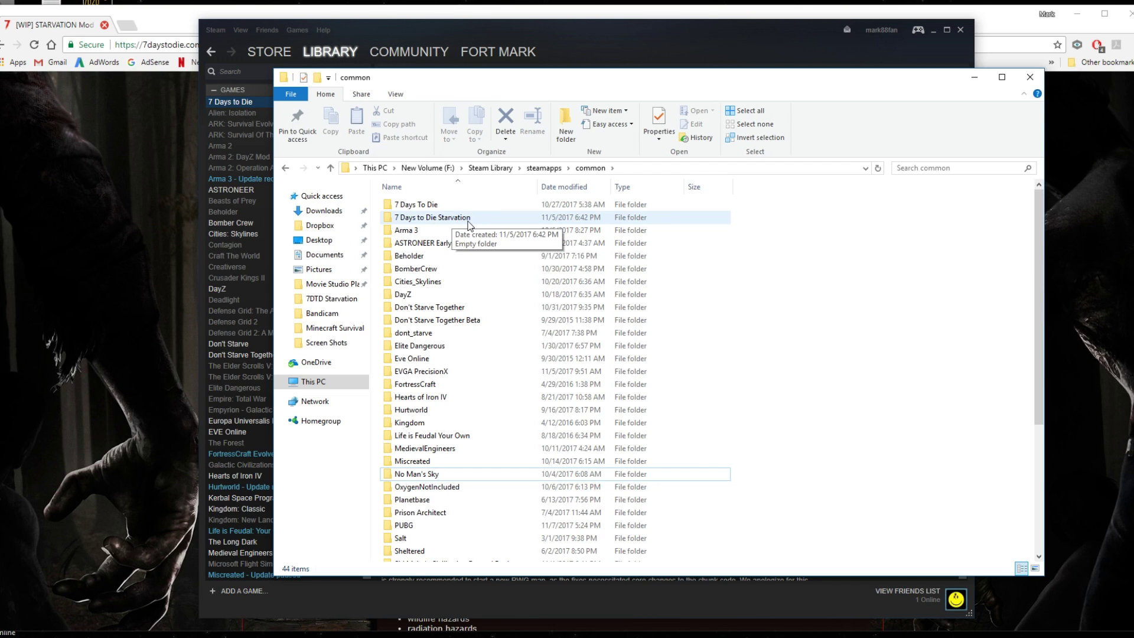
# - Close the folder window and the 7 Days to Die properties, and switch to the Starvation forum thread in Chrome
pyautogui.click(1030, 76)
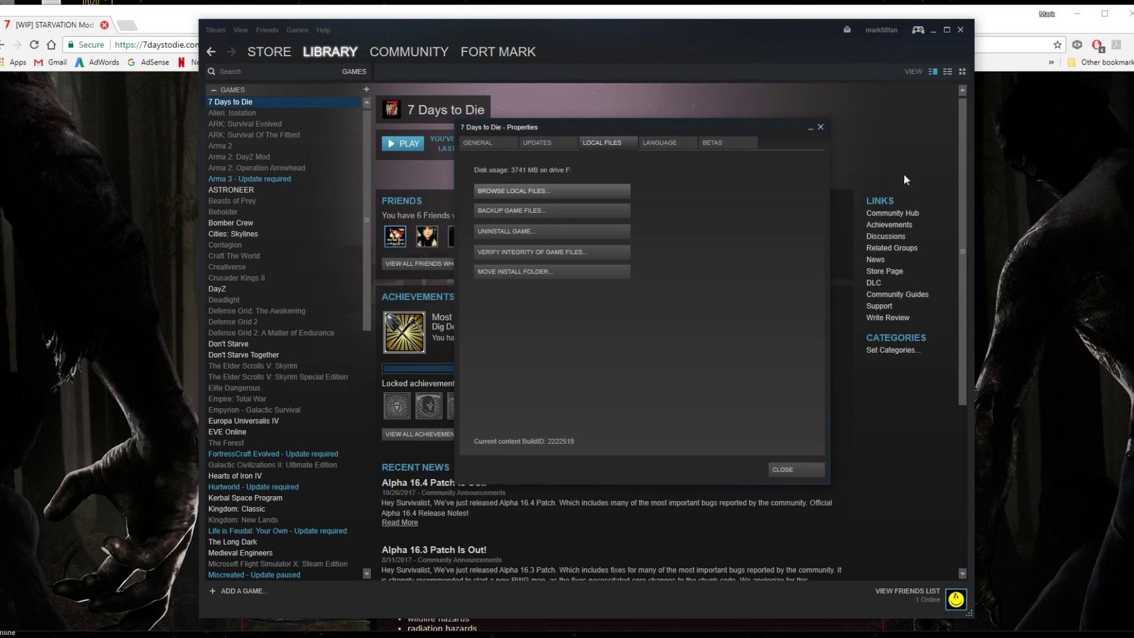
pyautogui.click(782, 470)
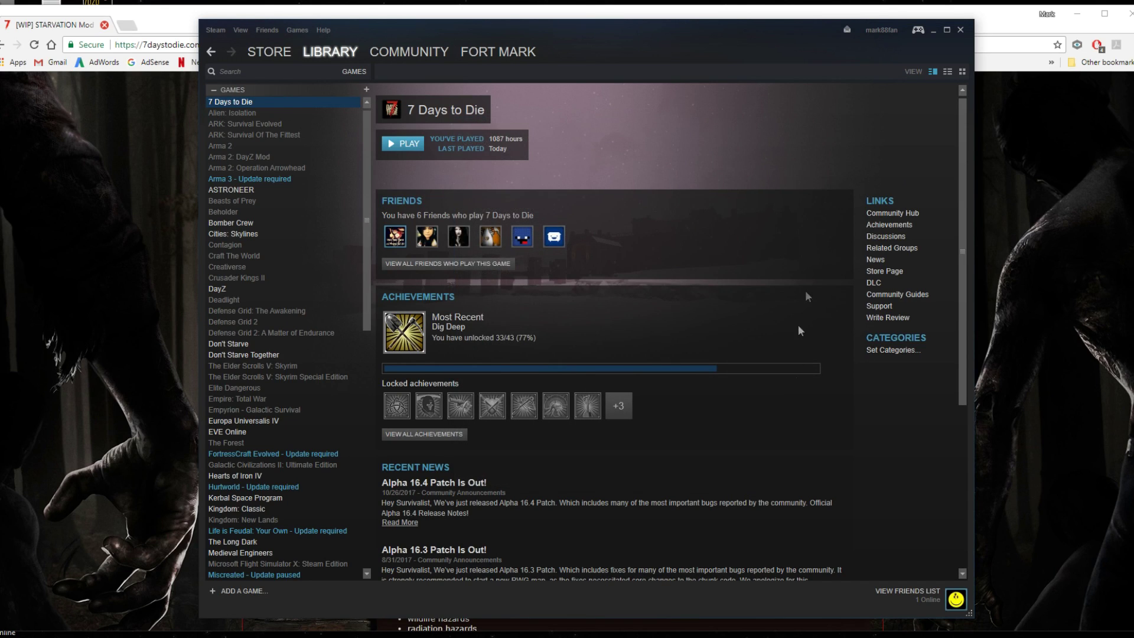
pyautogui.click(1012, 157)
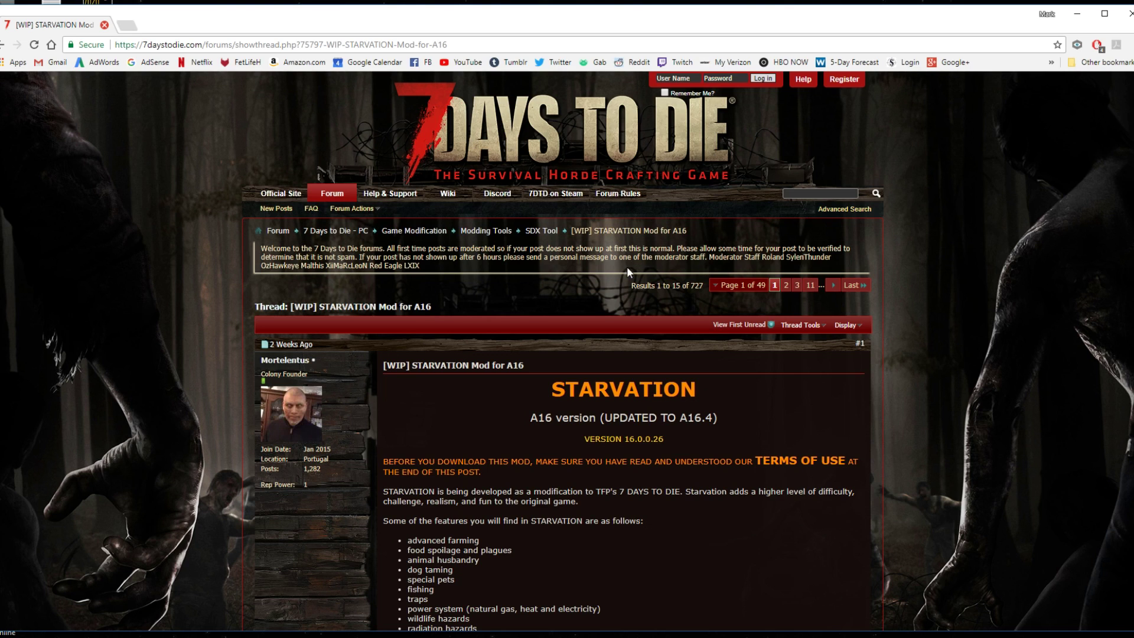
# - Open the 7D2D Mod Launcher thread linked in the Starvation mod post
pyautogui.scroll(-15, 629, 230)
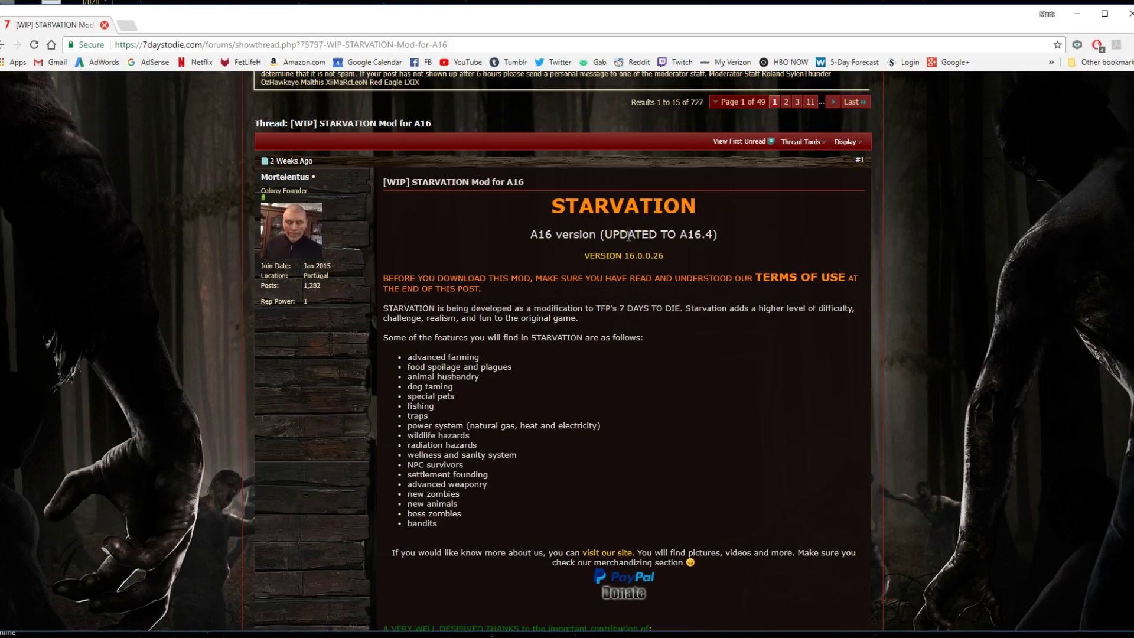
pyautogui.scroll(-4, 622, 242)
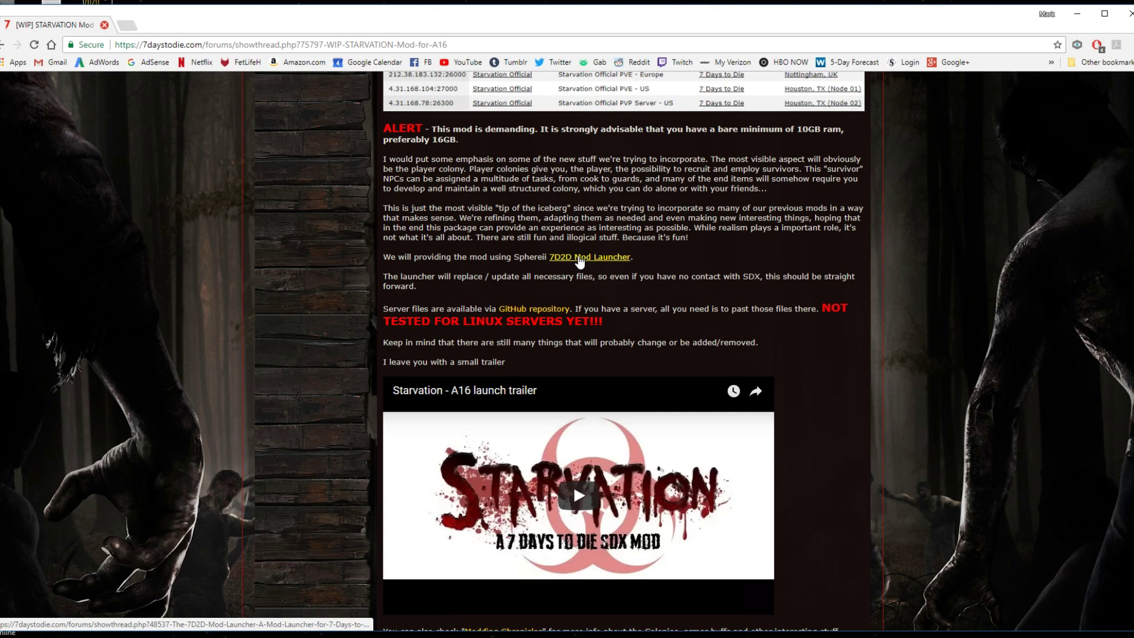
pyautogui.click(579, 258)
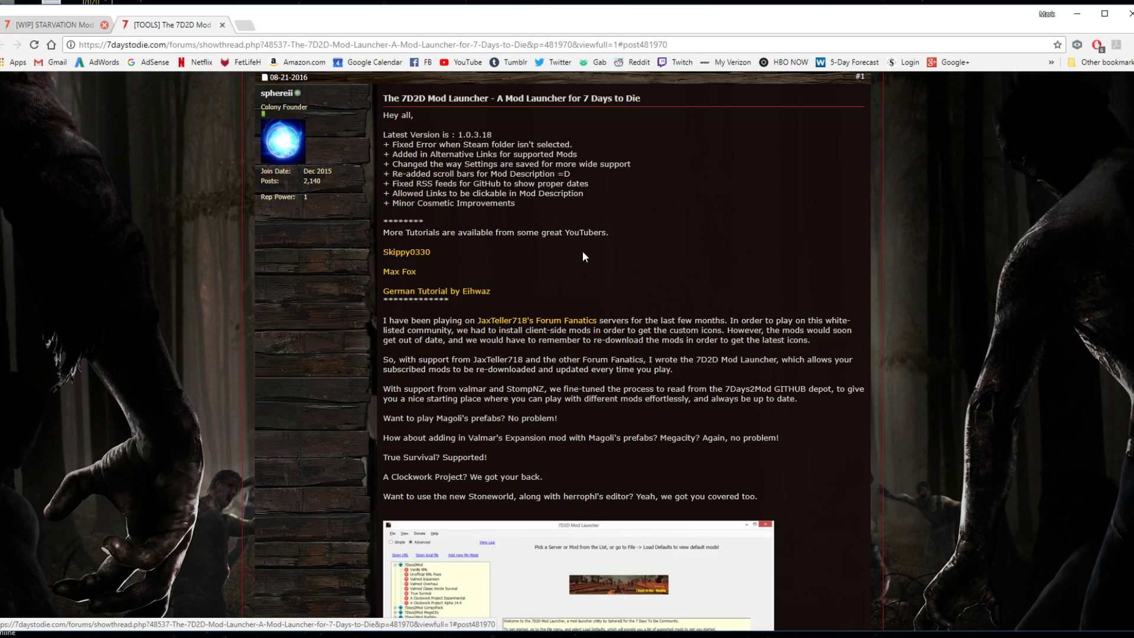
# - Download 7d2dmodlauncher.exe from the thread's getting-started section and run the downloaded file
pyautogui.scroll(-8, 583, 256)
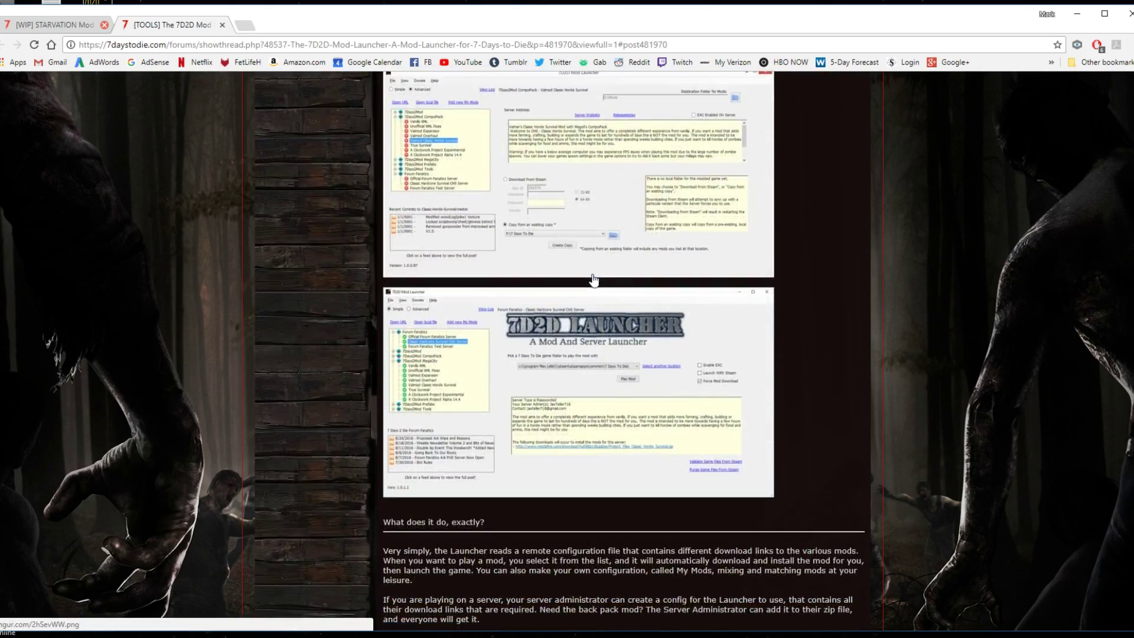
pyautogui.scroll(-6, 594, 278)
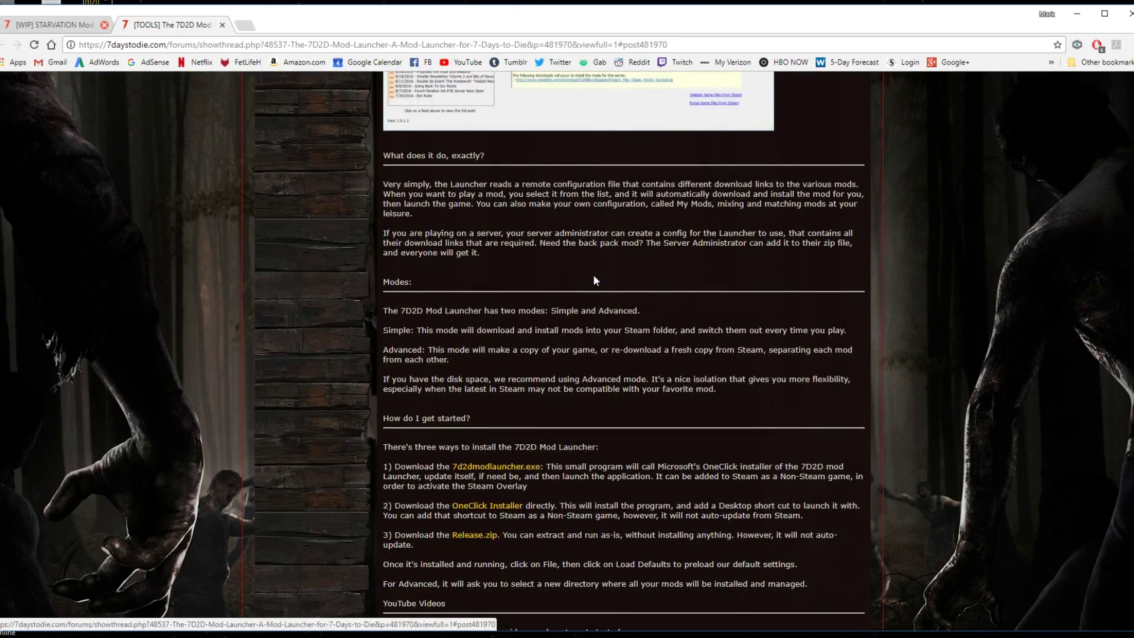
pyautogui.scroll(-3, 594, 280)
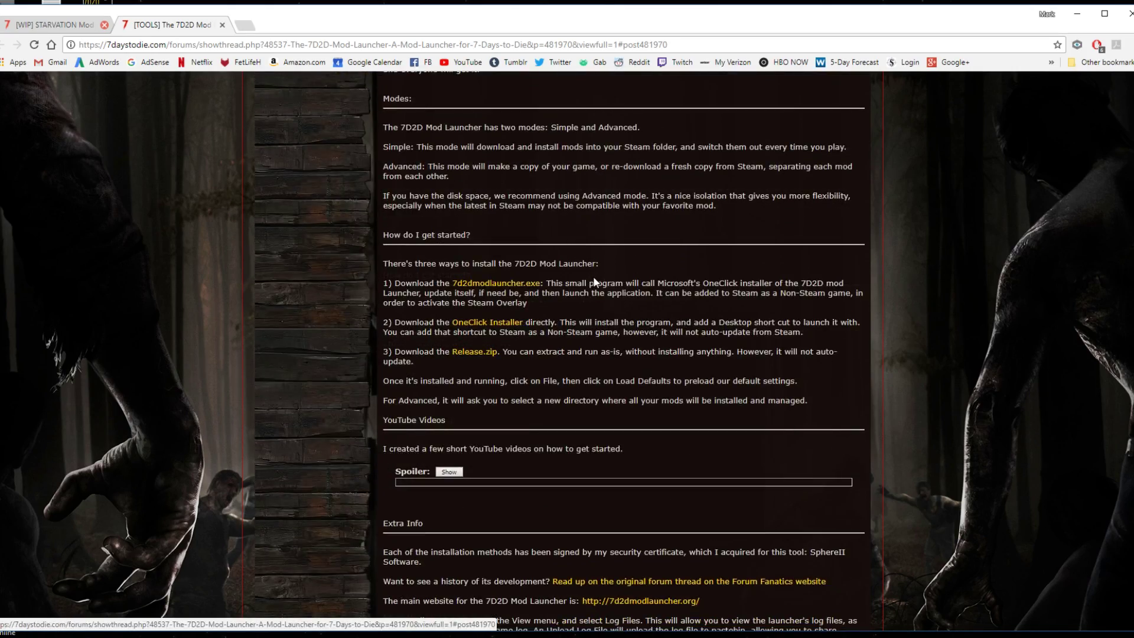
pyautogui.click(506, 287)
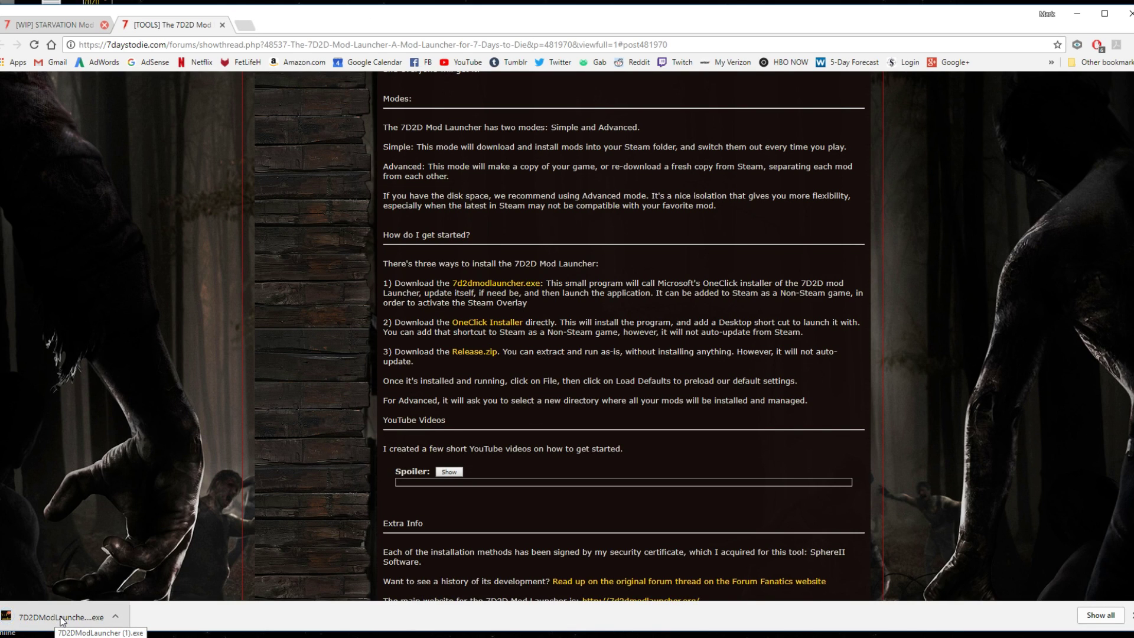
pyautogui.click(61, 618)
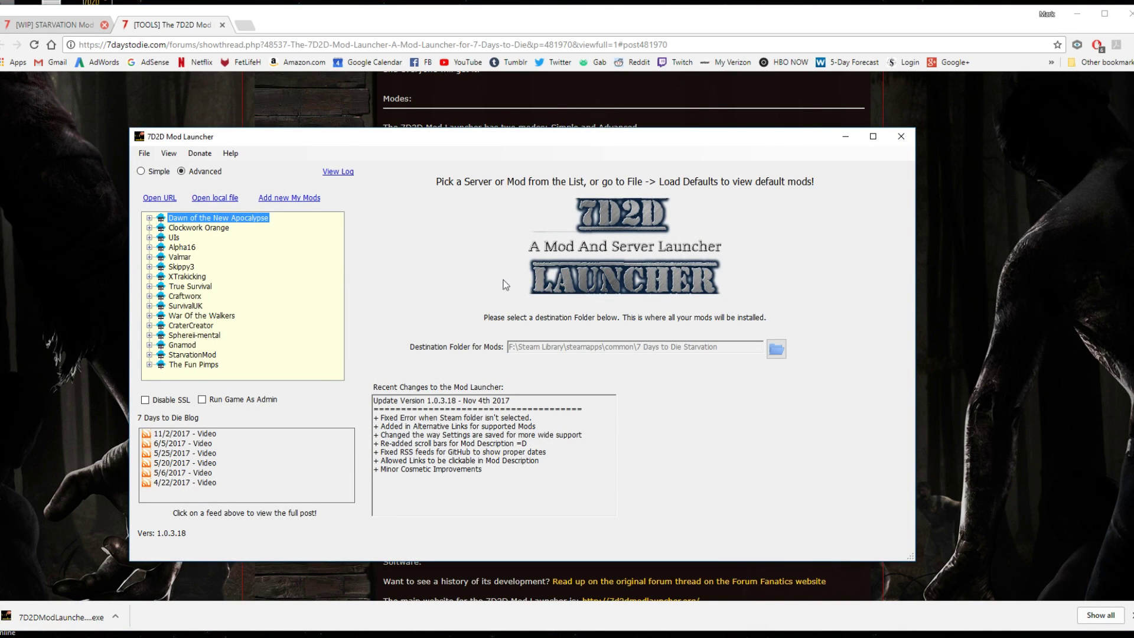
# - Close the mod launcher, minimize Chrome, and reopen the launcher from its desktop shortcut, moving its window over Steam
pyautogui.click(901, 137)
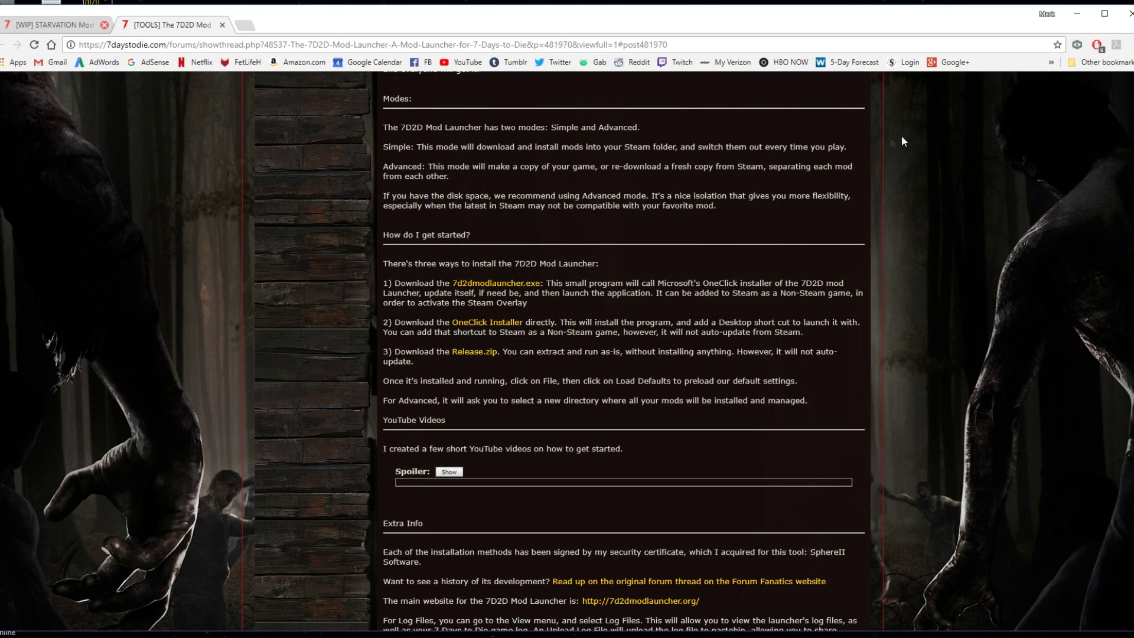
pyautogui.click(1076, 21)
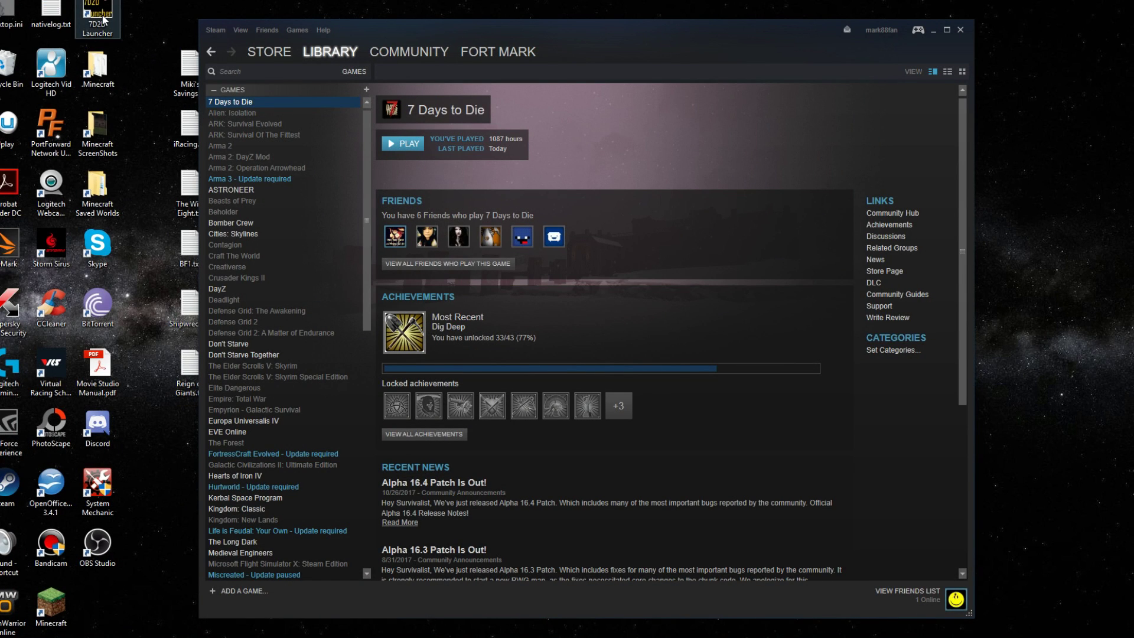
pyautogui.doubleClick(101, 17)
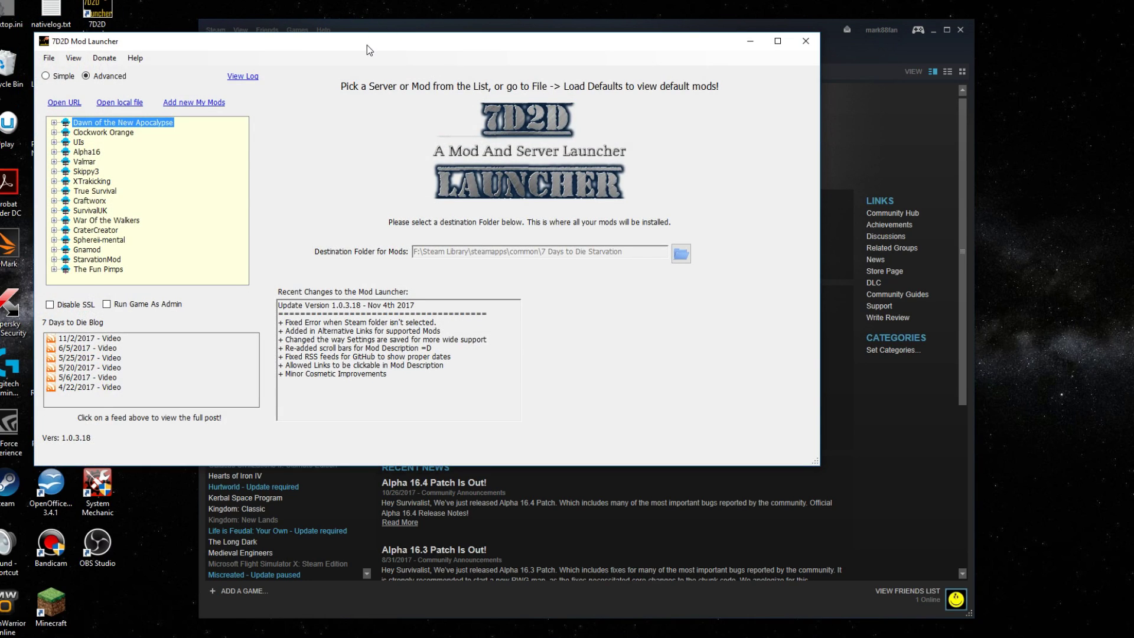
pyautogui.moveTo(383, 40); pyautogui.dragTo(552, 91)
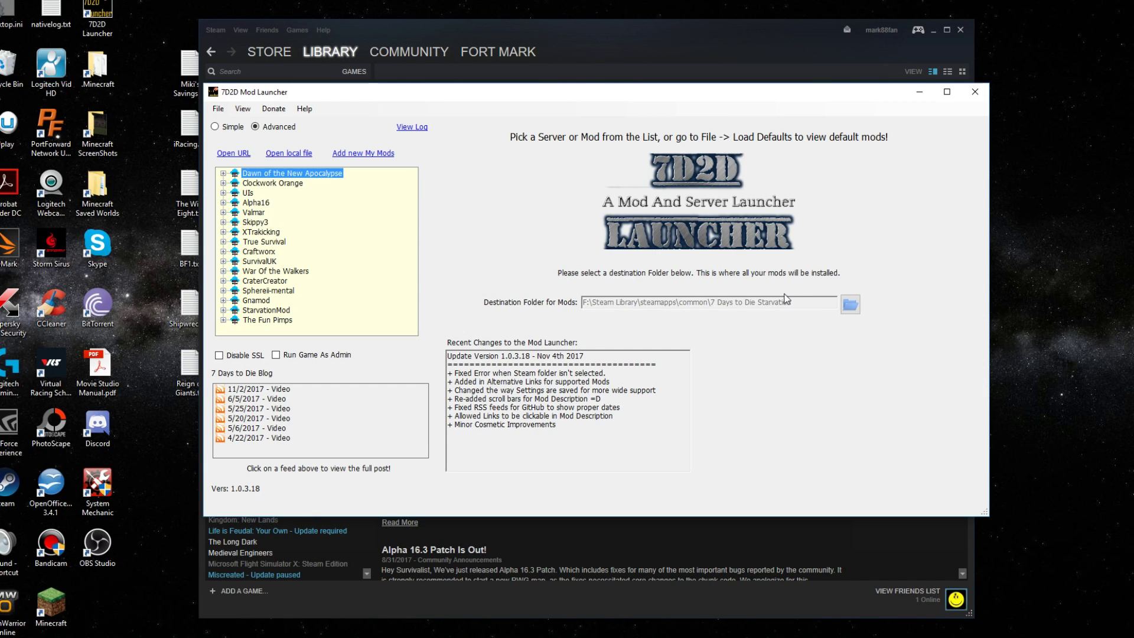
# - Expand StarvationMod in the mod list and show the details of StarvationMod16
pyautogui.click(263, 312)
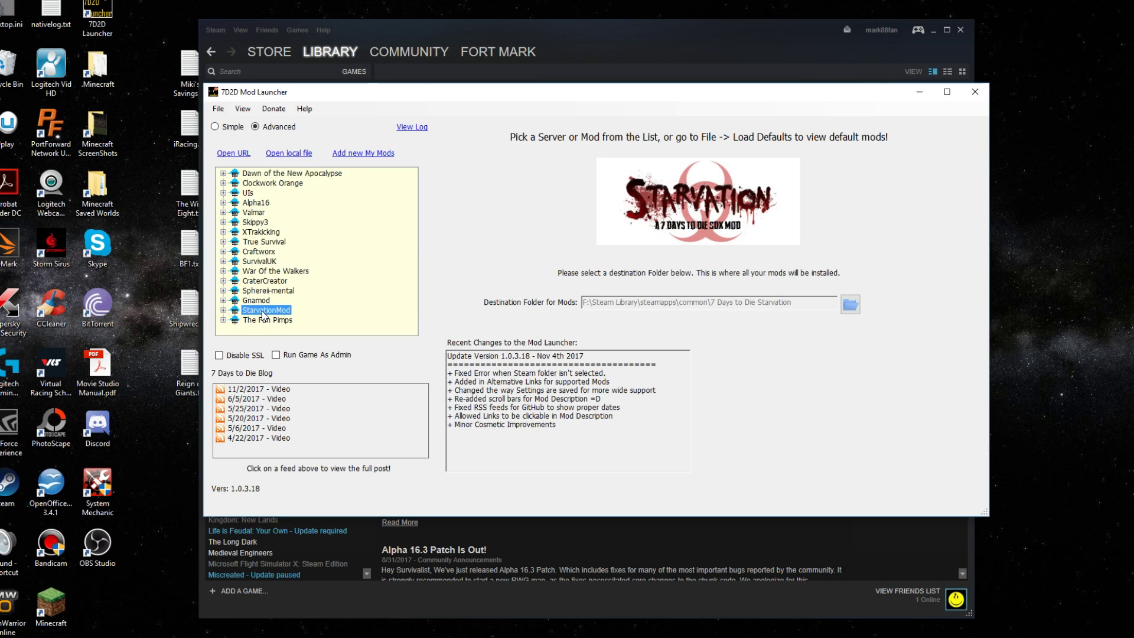
pyautogui.click(224, 311)
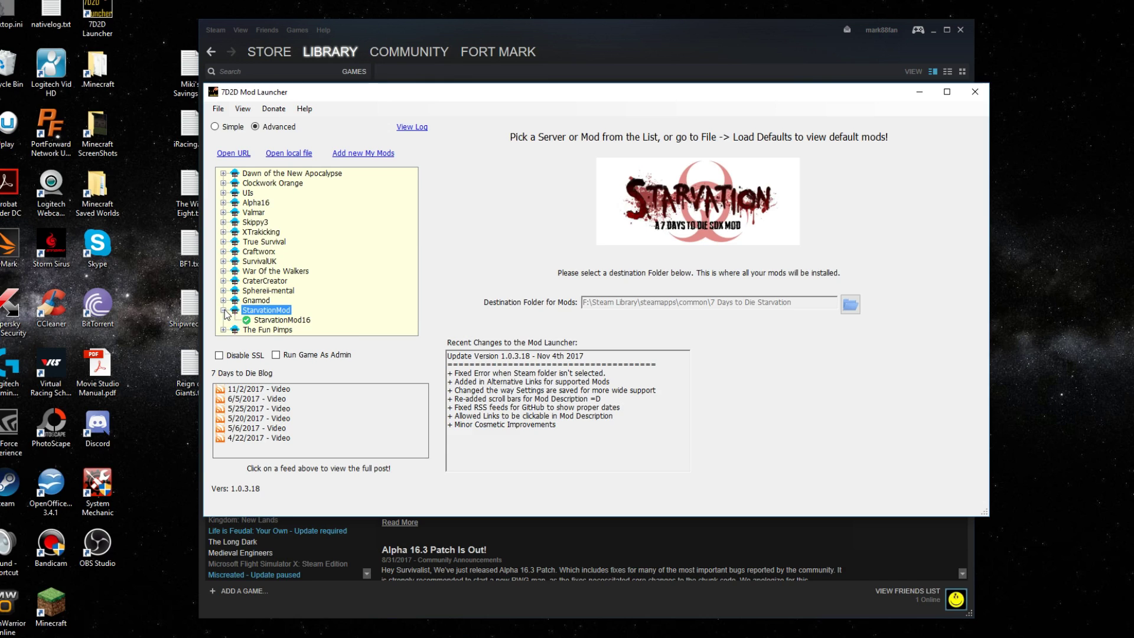
pyautogui.click(281, 320)
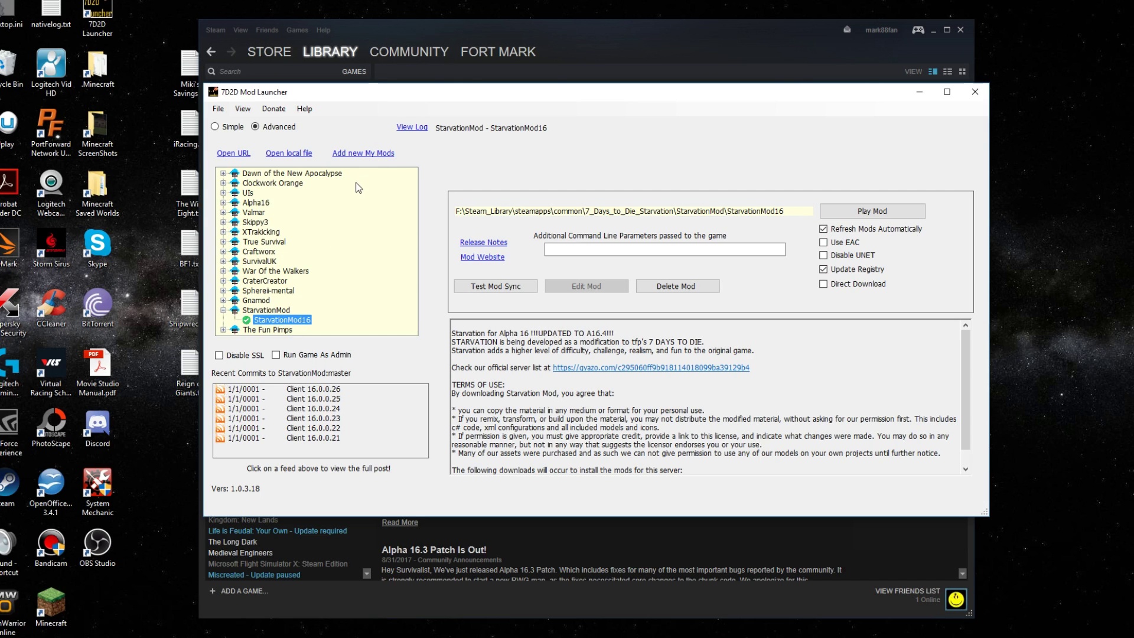
# - Expand Valmar in the mod list and show the install options of Valmod Overhaul
pyautogui.click(254, 212)
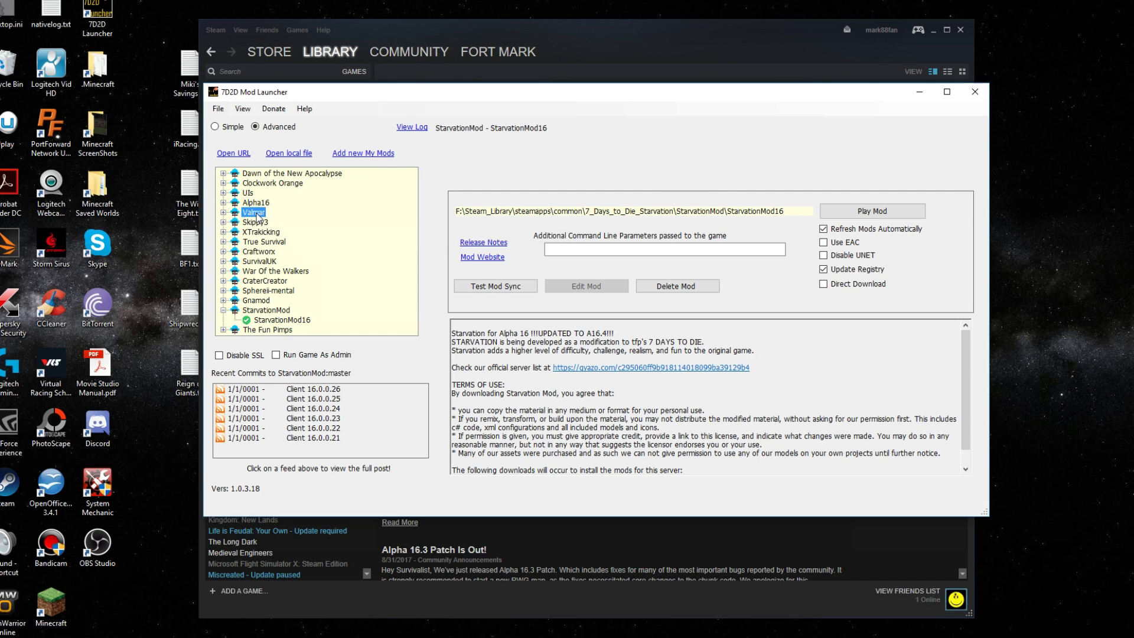
pyautogui.click(223, 212)
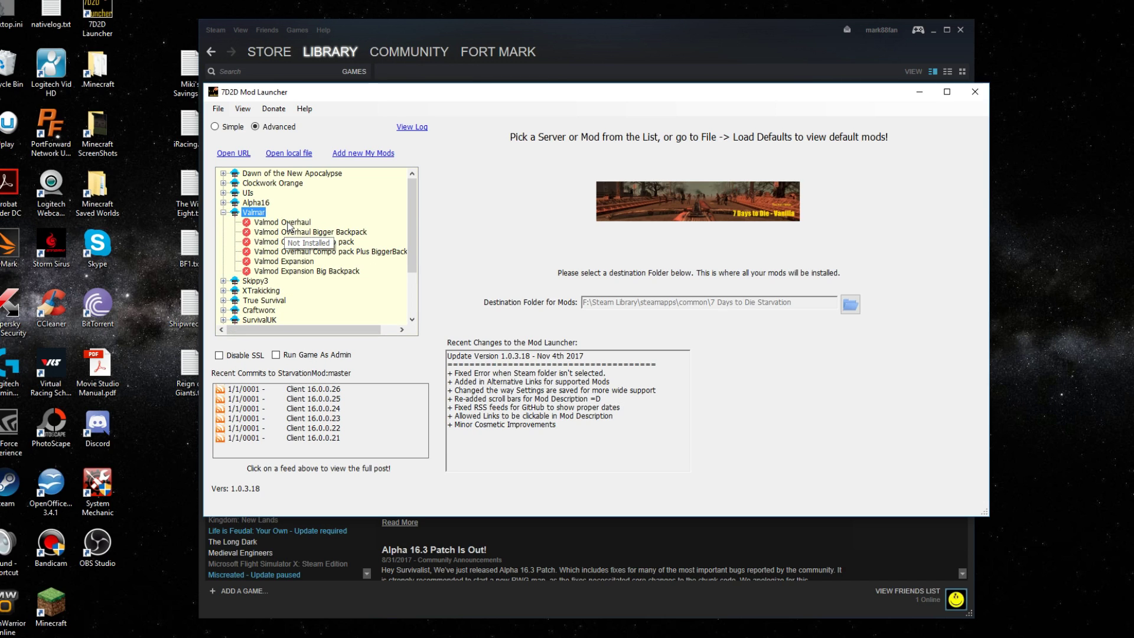
pyautogui.click(289, 223)
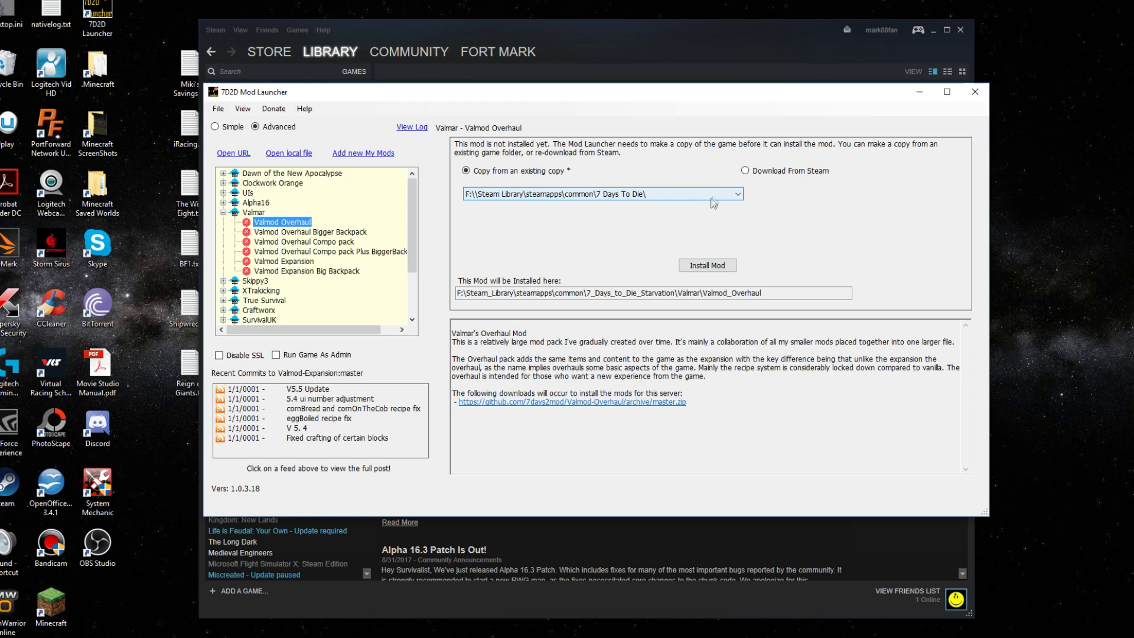
# - Browse for the game copy's source folder as far as 7 Days to Die Starvation in F:\Steam Library\steamapps\common, and cancel the selection
pyautogui.click(738, 194)
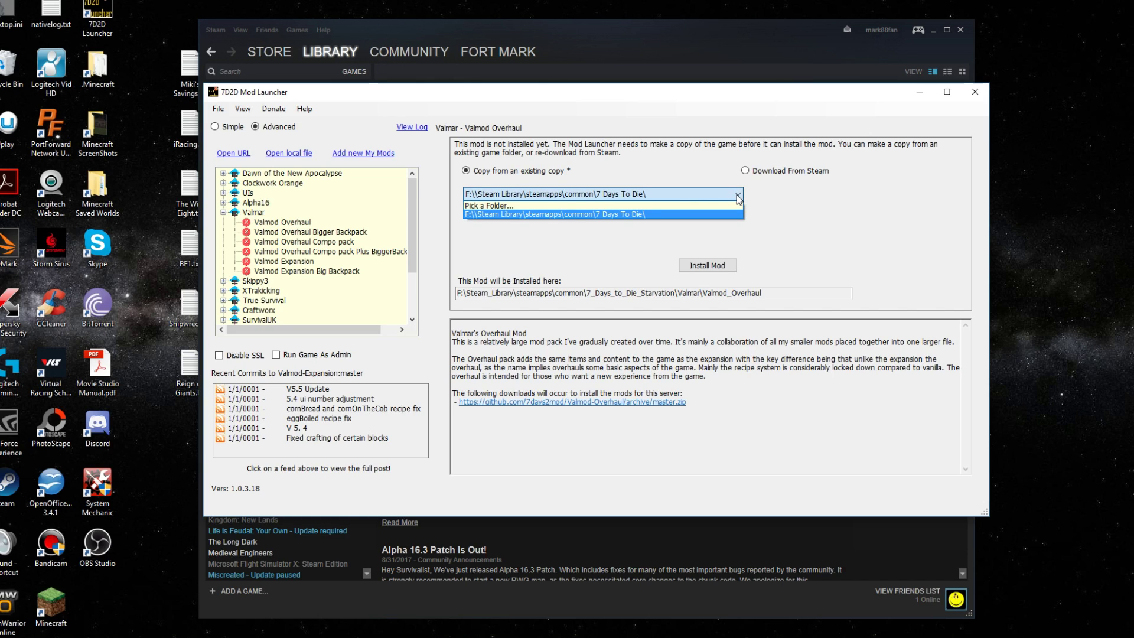
pyautogui.click(544, 206)
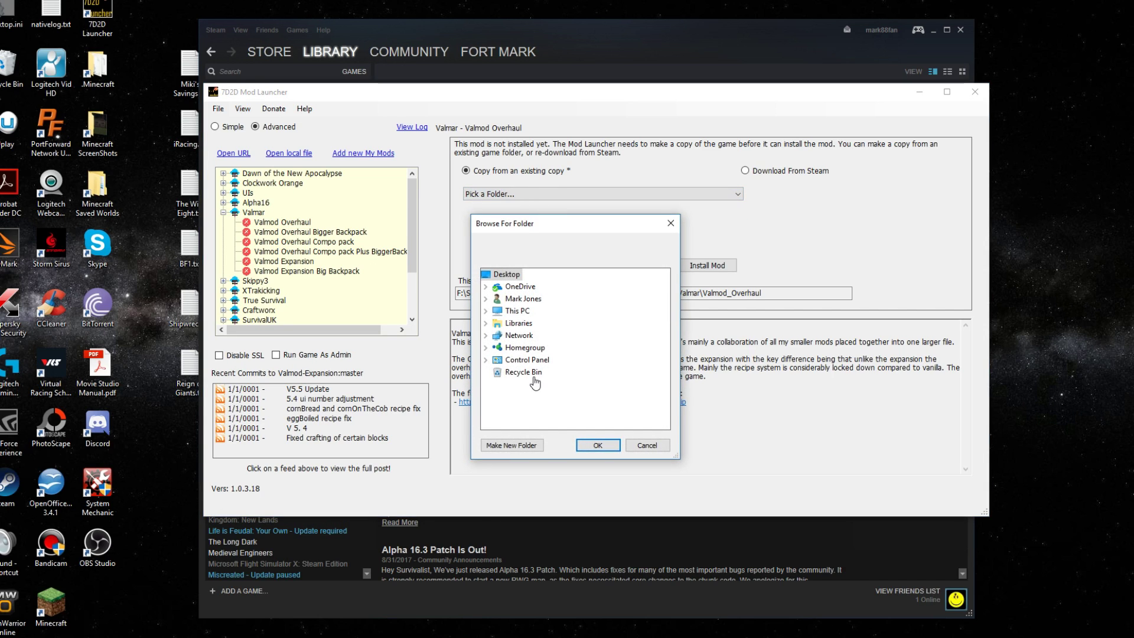
pyautogui.click(519, 312)
pyautogui.moveTo(665, 331); pyautogui.dragTo(666, 354)
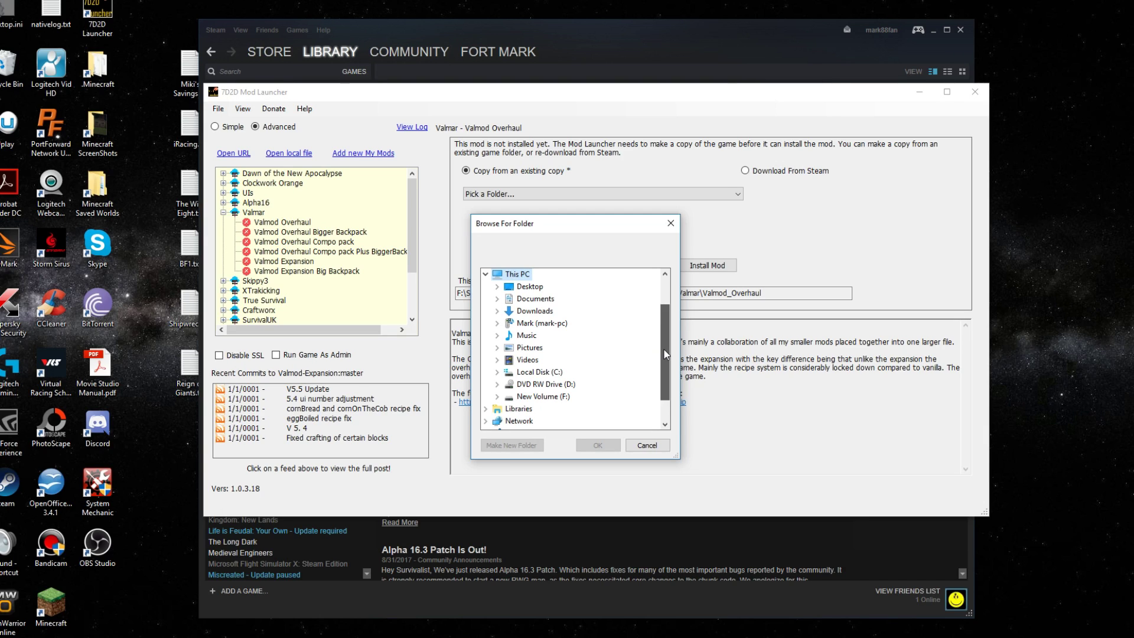
pyautogui.click(542, 396)
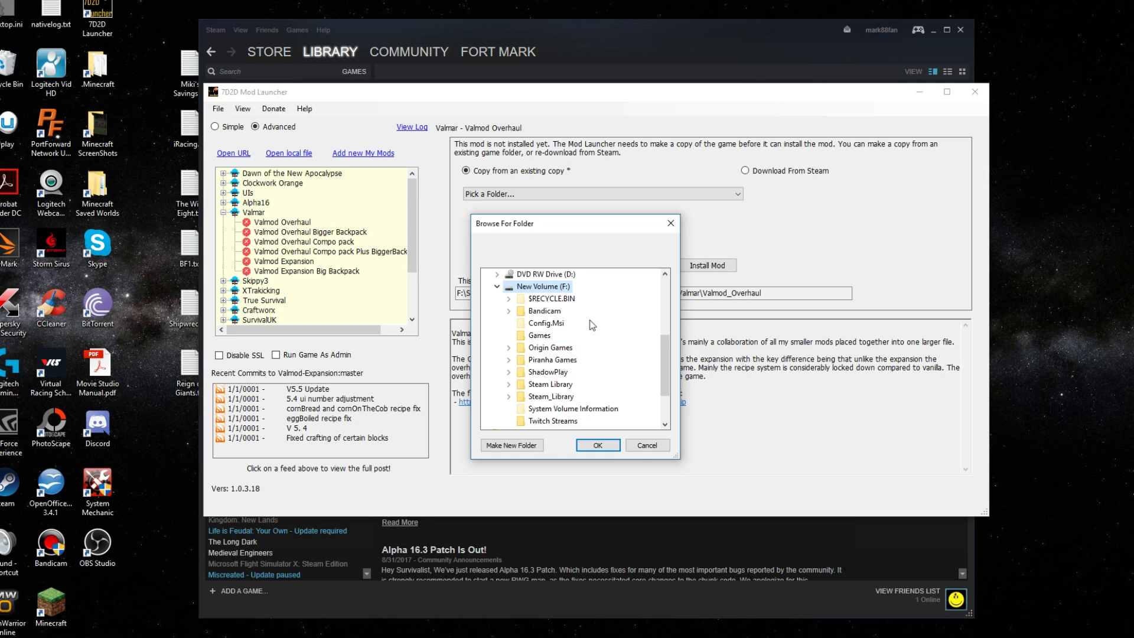
pyautogui.click(509, 383)
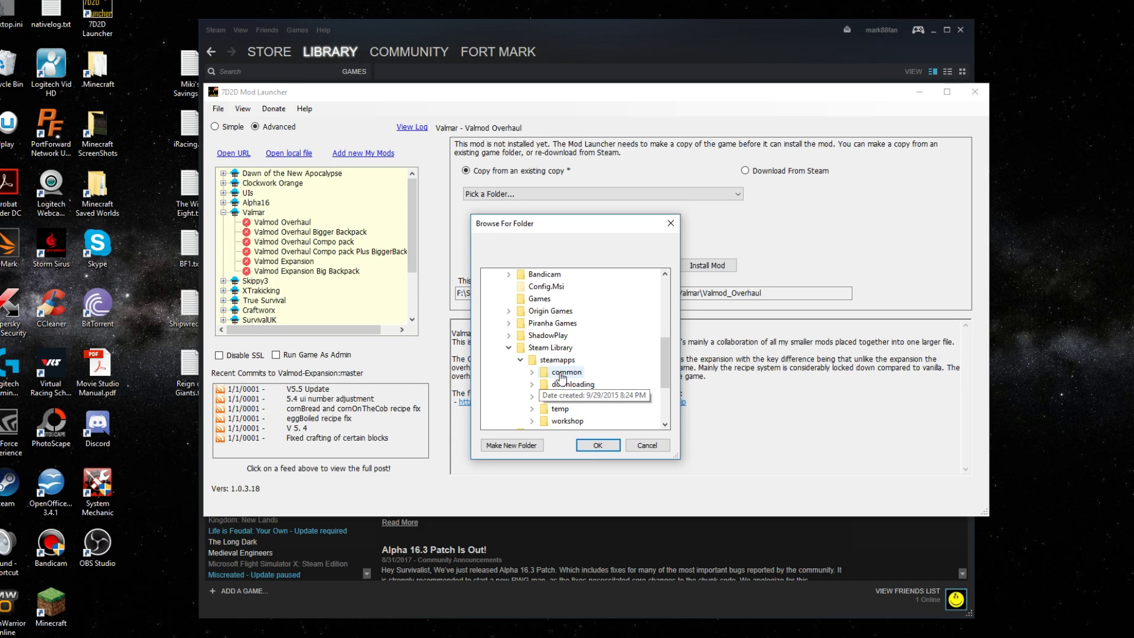
pyautogui.doubleClick(560, 377)
pyautogui.click(606, 299)
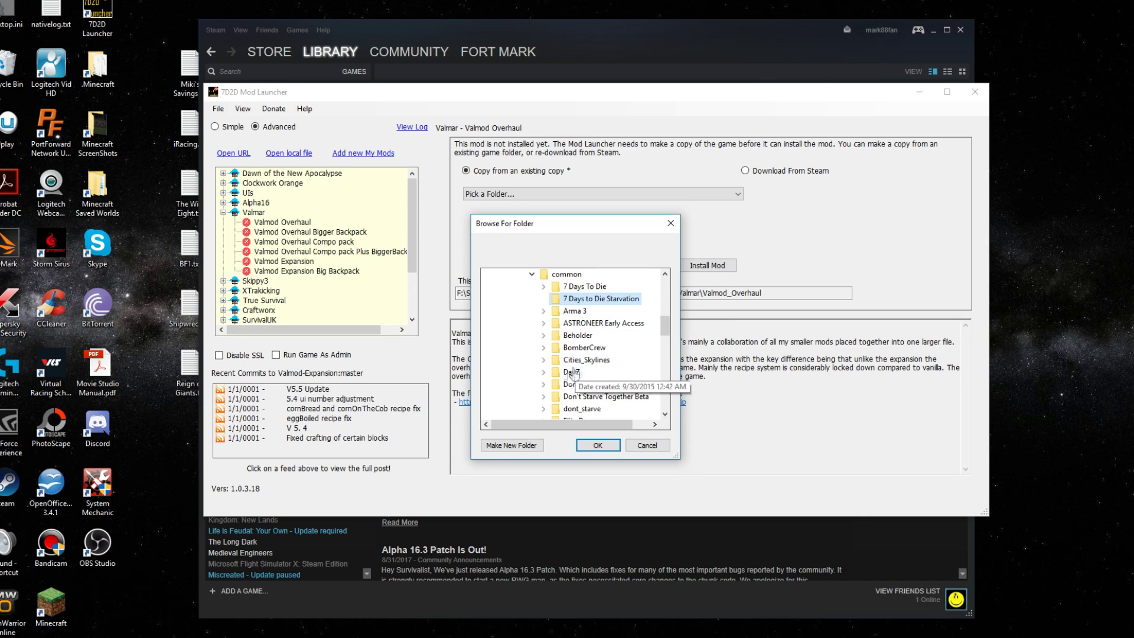
pyautogui.click(647, 446)
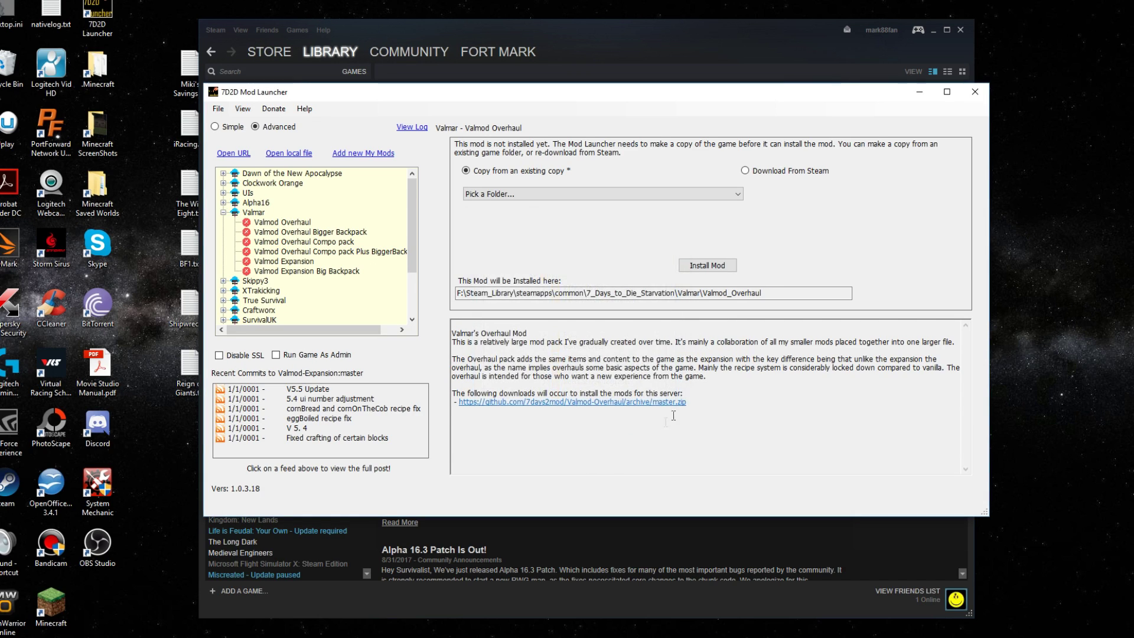
# - Collapse and re-expand Valmar in the mod list, and check the install path of Valmod Overhaul
pyautogui.click(223, 213)
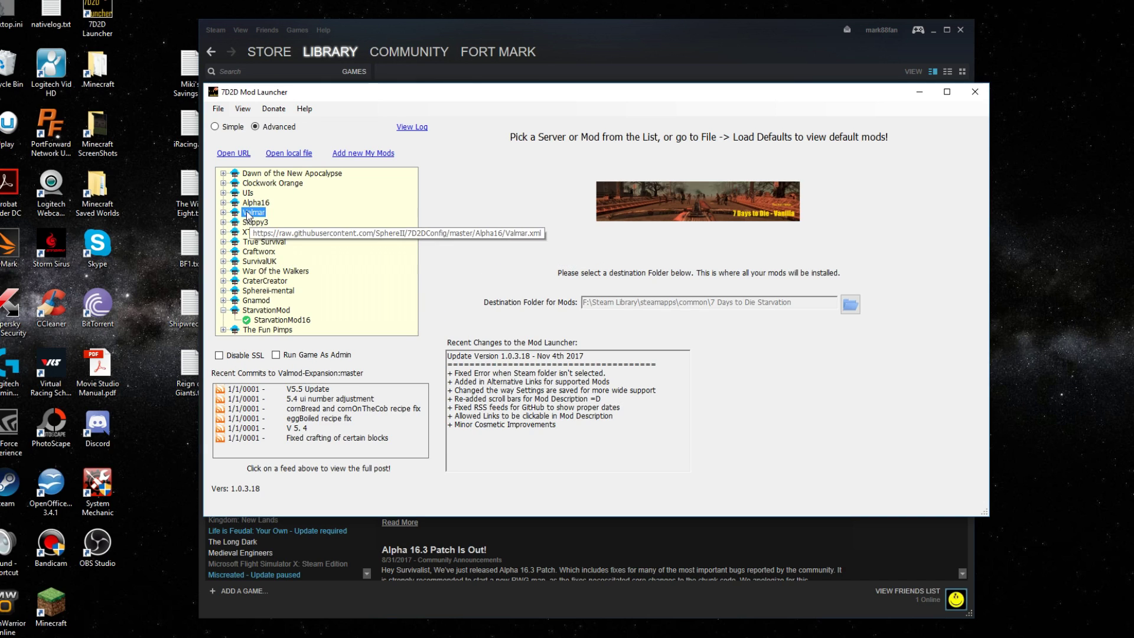
pyautogui.click(224, 213)
pyautogui.click(260, 222)
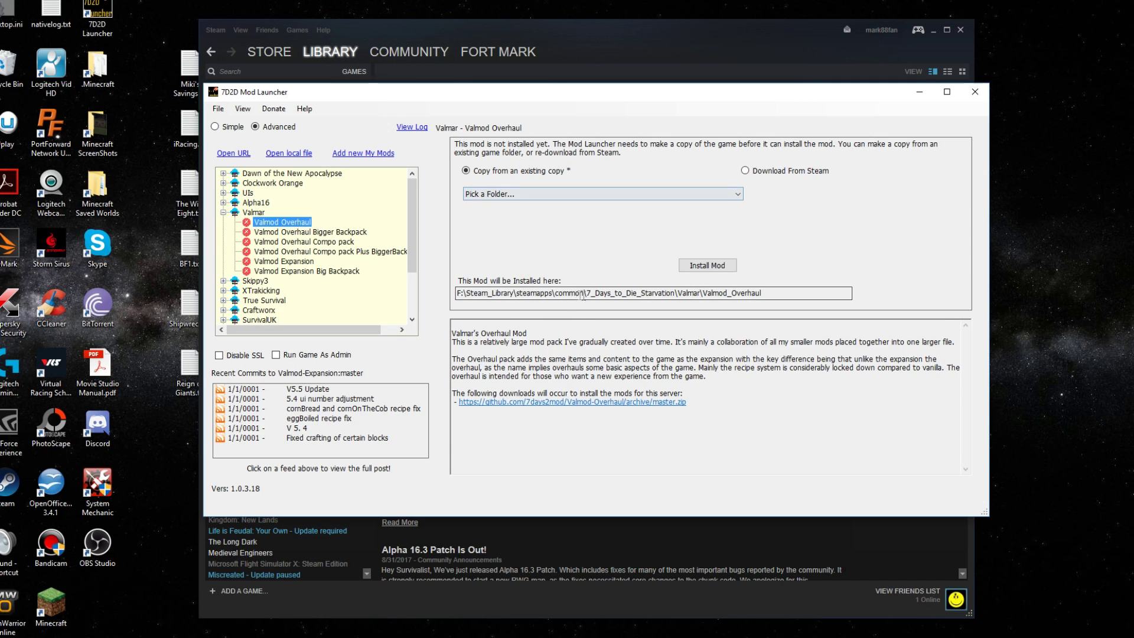
pyautogui.click(759, 295)
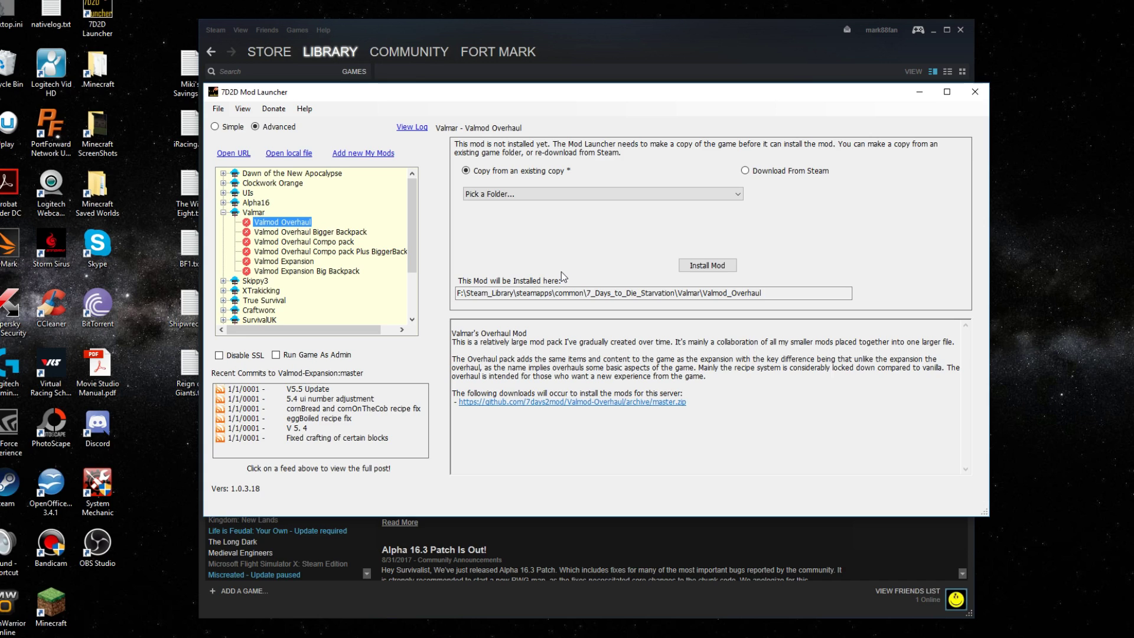
# - Collapse Valmar in the mod list and show the play options and details of StarvationMod16
pyautogui.click(223, 213)
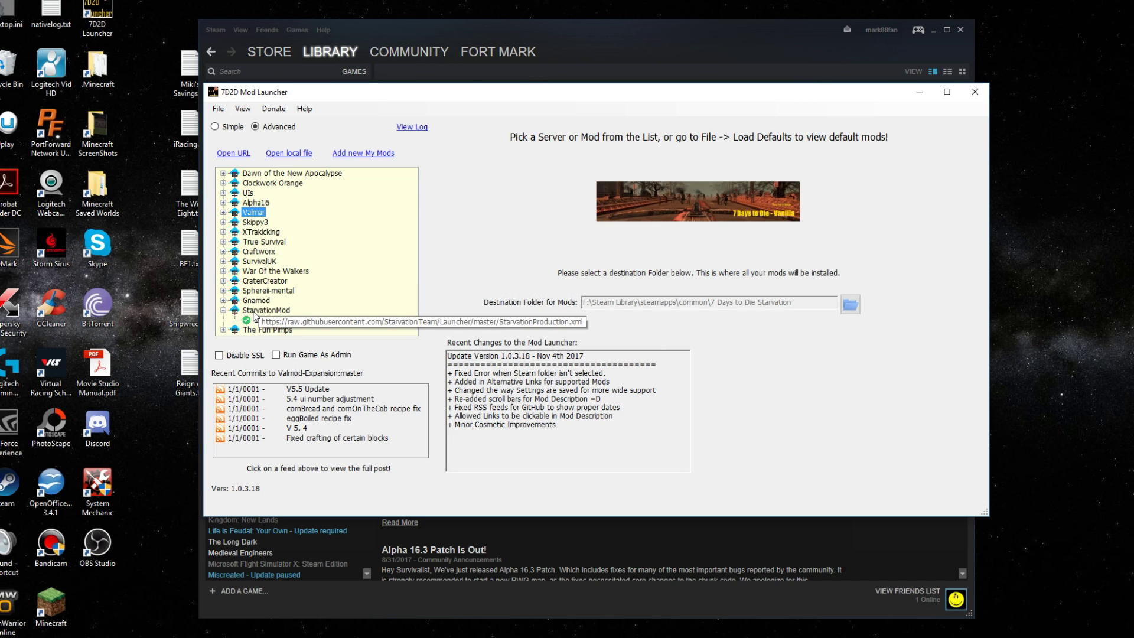
pyautogui.click(277, 320)
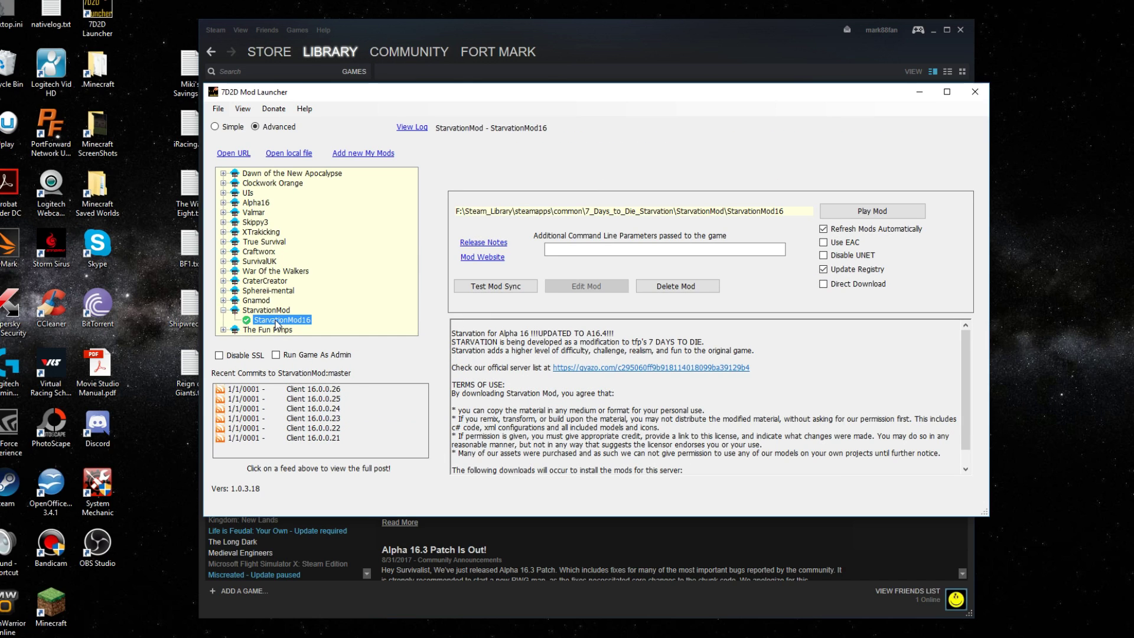